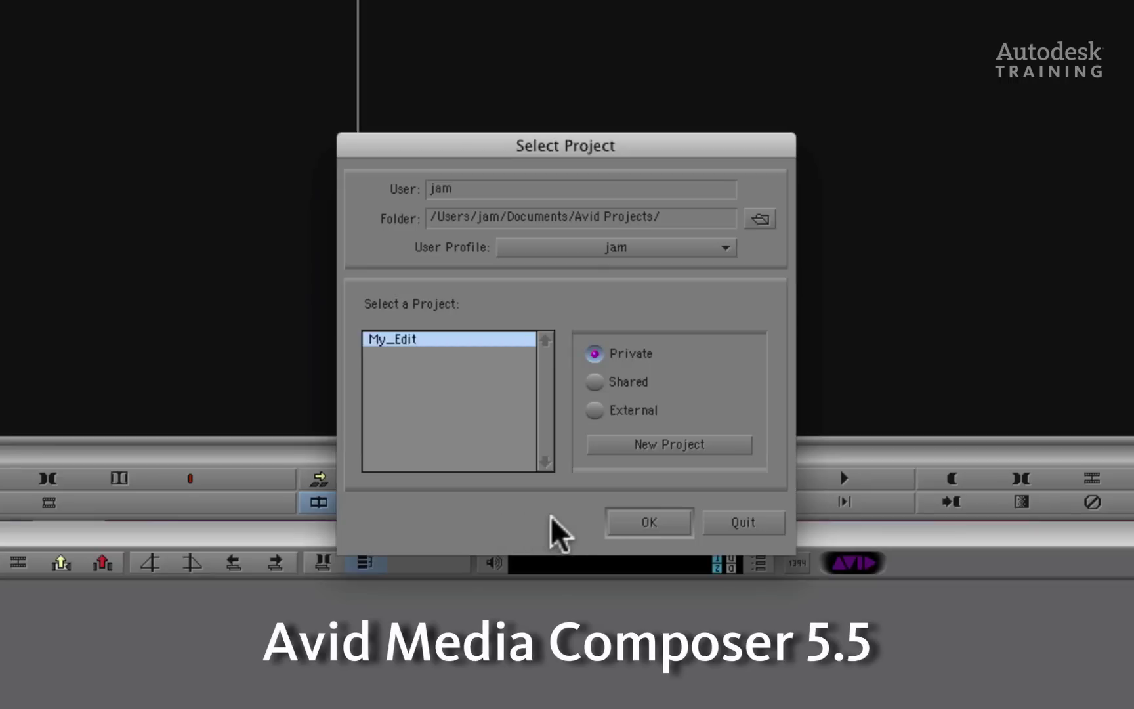
Step: Choose New Project in the Select Project dialog instead of opening My_Edit
left_click(611, 447)
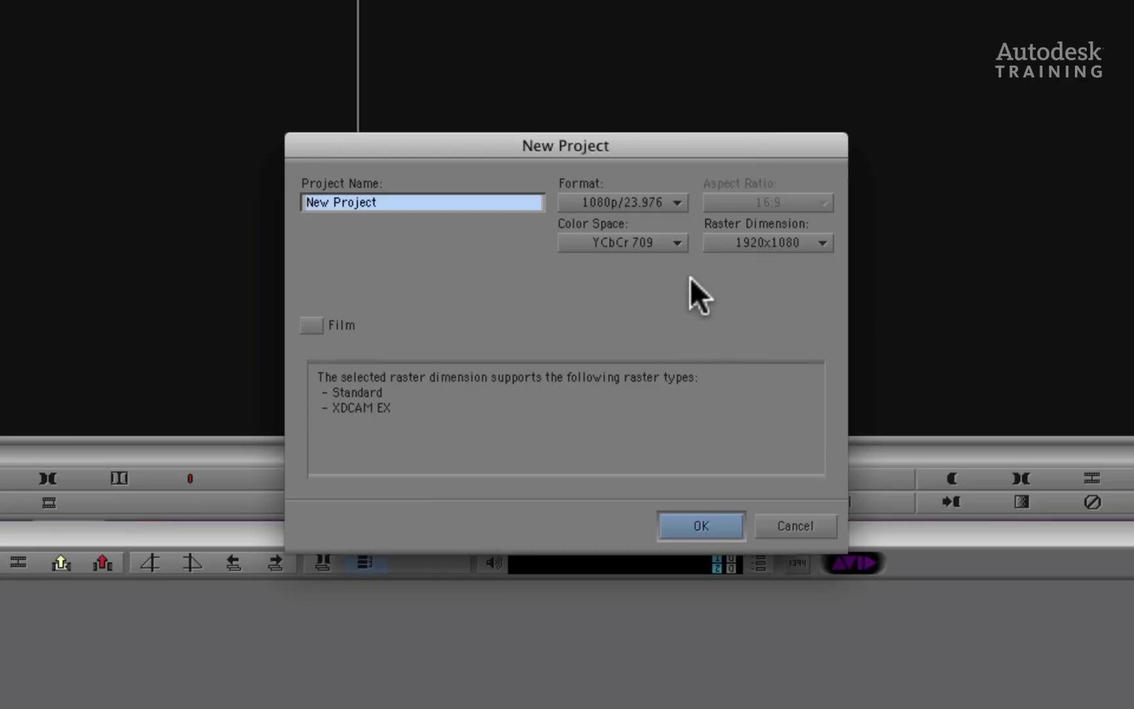
Step: Keep the new project's raster at 1920x1080 and its format at 1080p/23.976
left_click(764, 244)
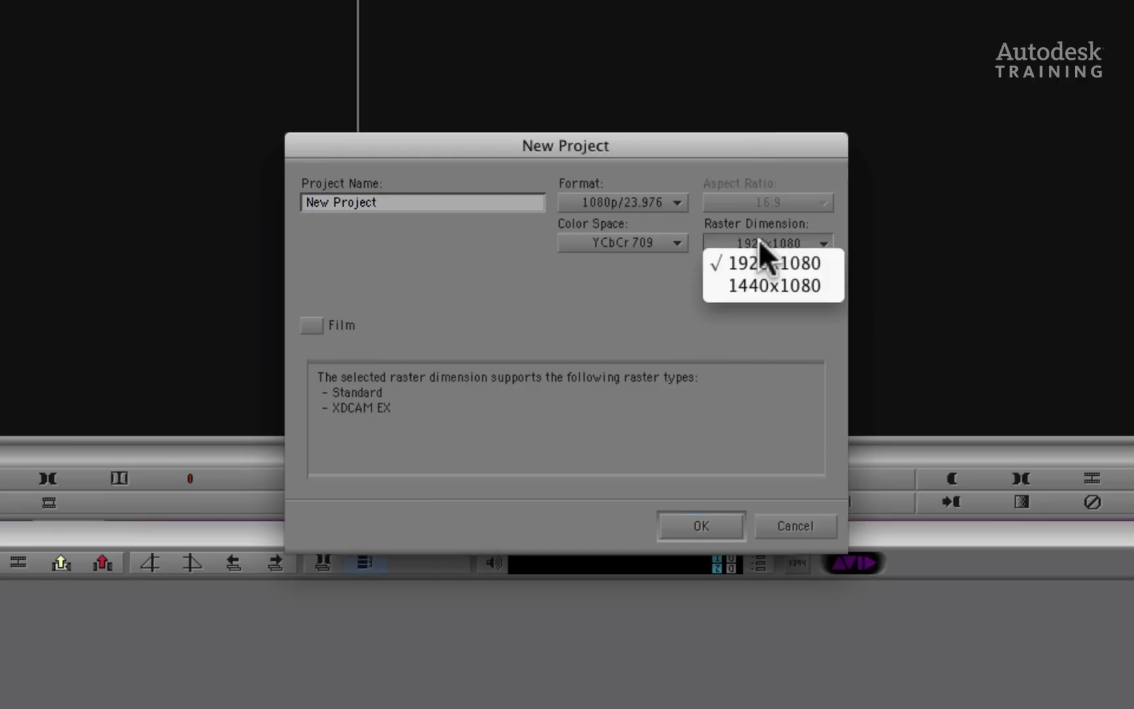
left_click(808, 240)
left_click(679, 204)
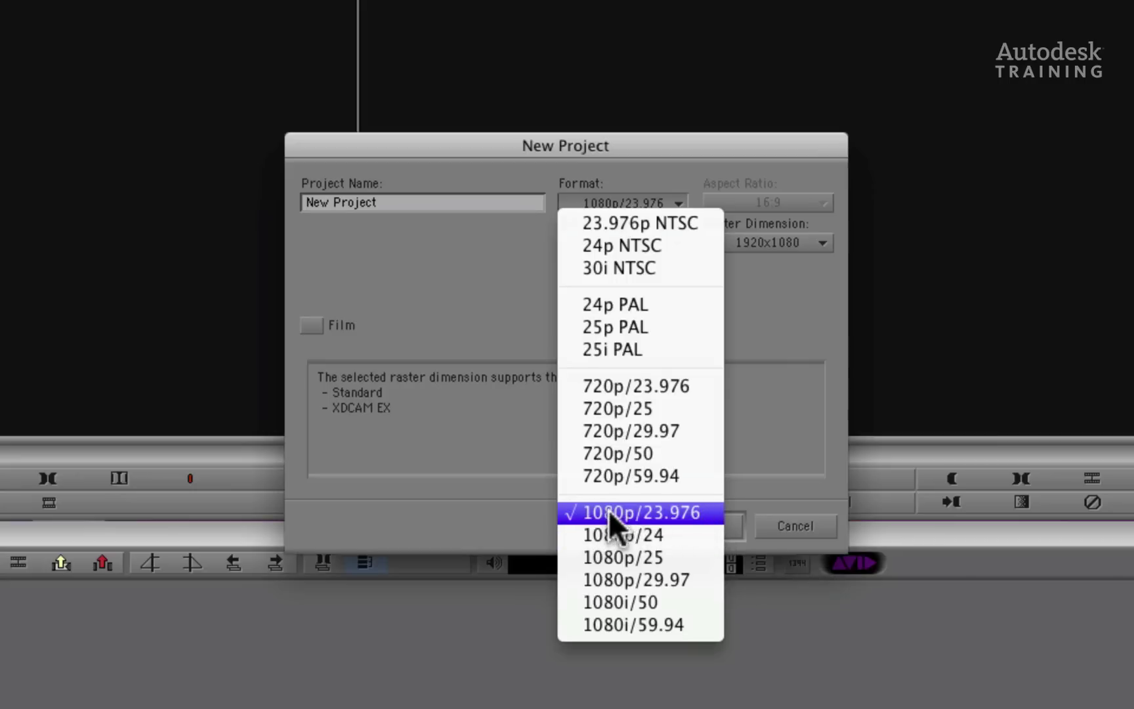
left_click(684, 511)
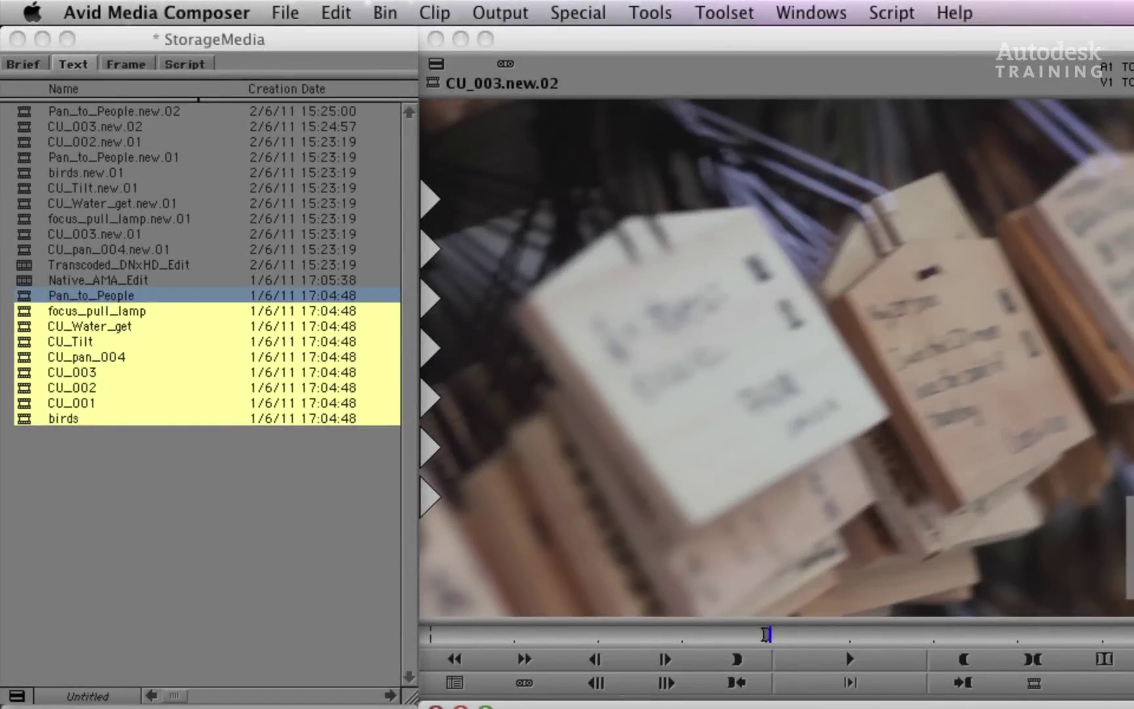
right_click(30, 296)
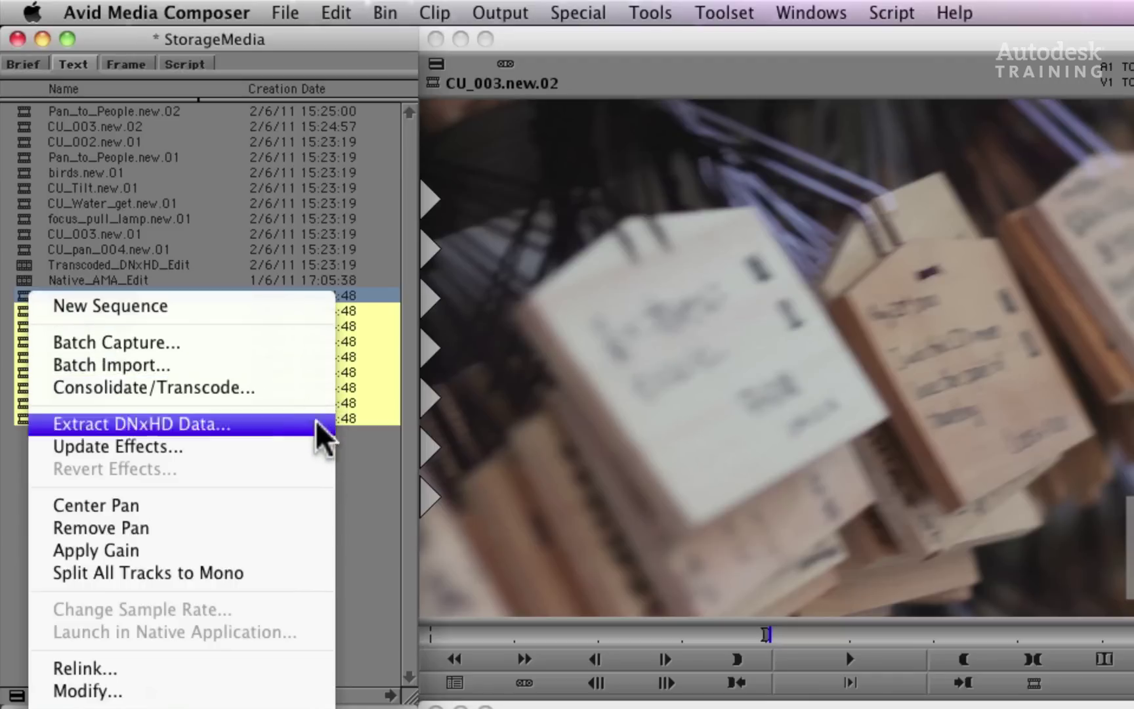
left_click(364, 561)
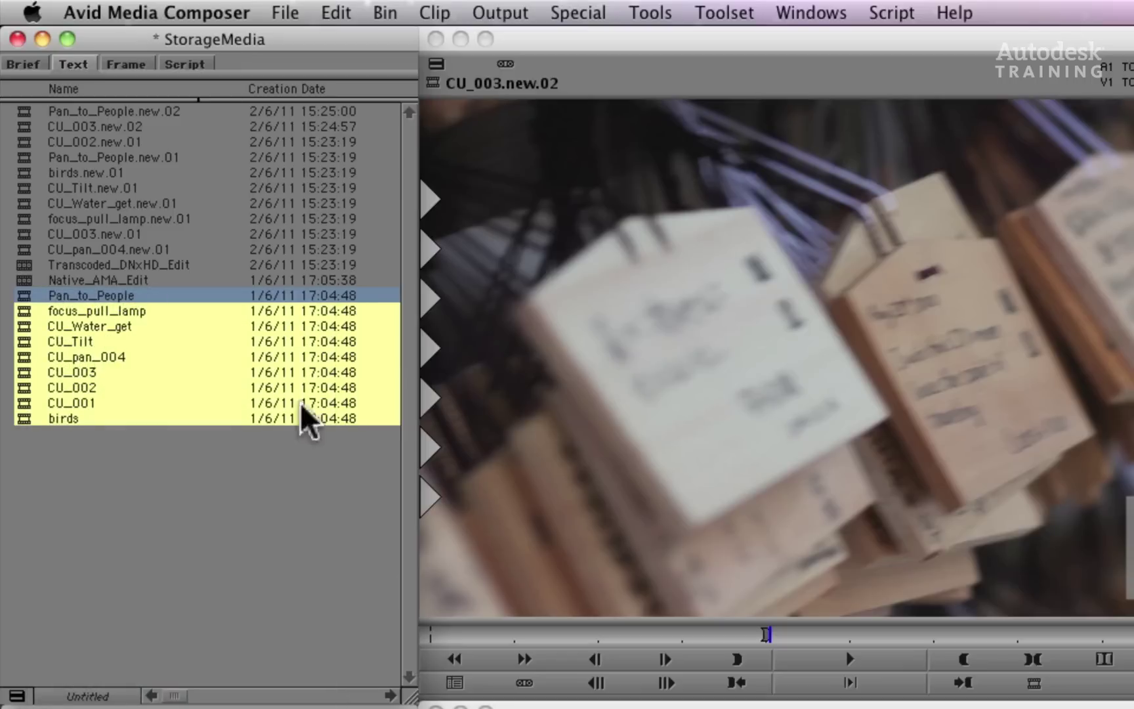
left_click(289, 13)
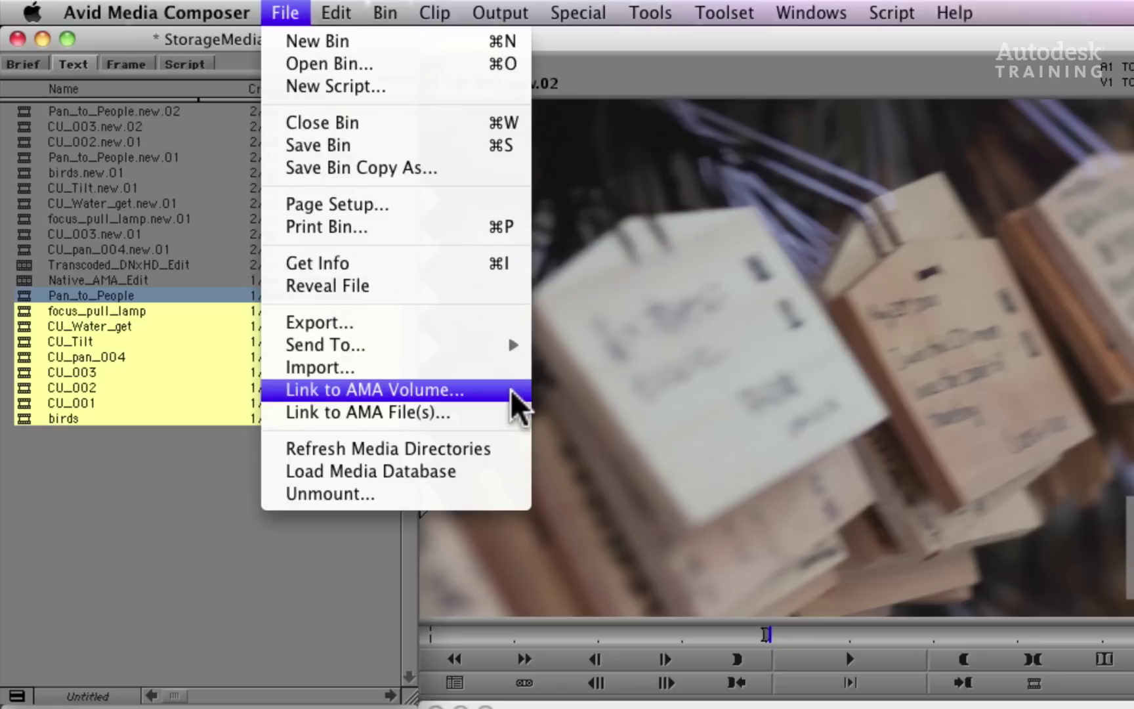
left_click(663, 386)
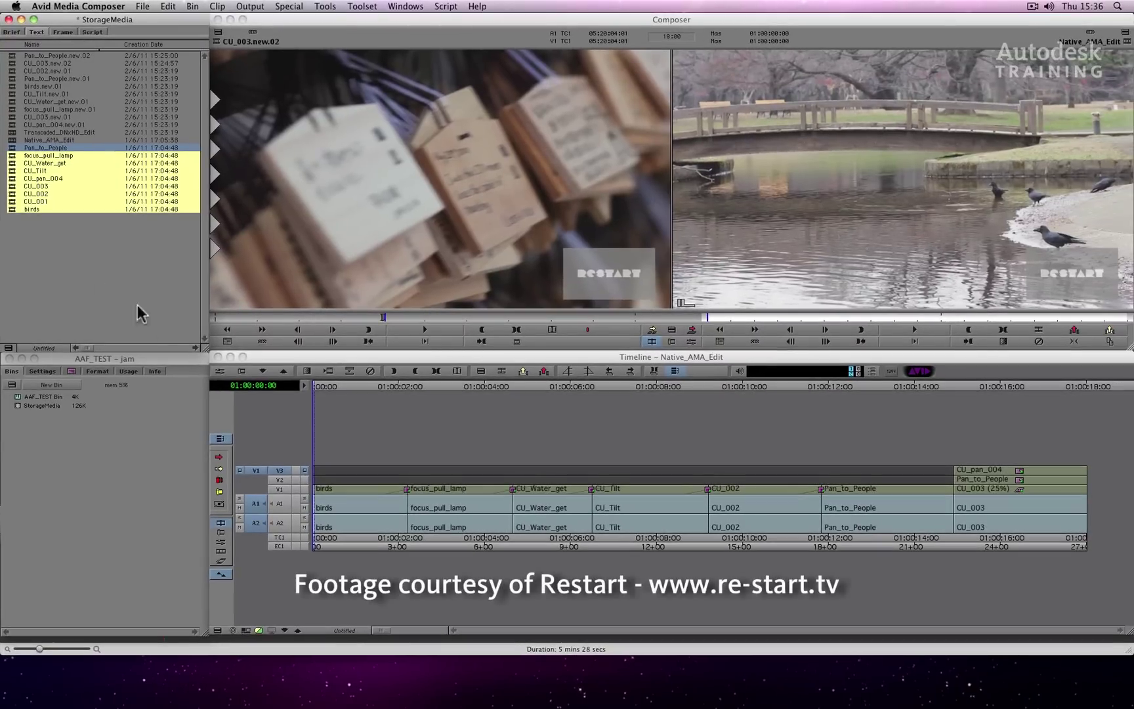
Step: Scrub Native_AMA_Edit to about 11 seconds, then load and scrub through Transcoded_DNxHD_Edit
left_click_drag(337, 520, 298, 508)
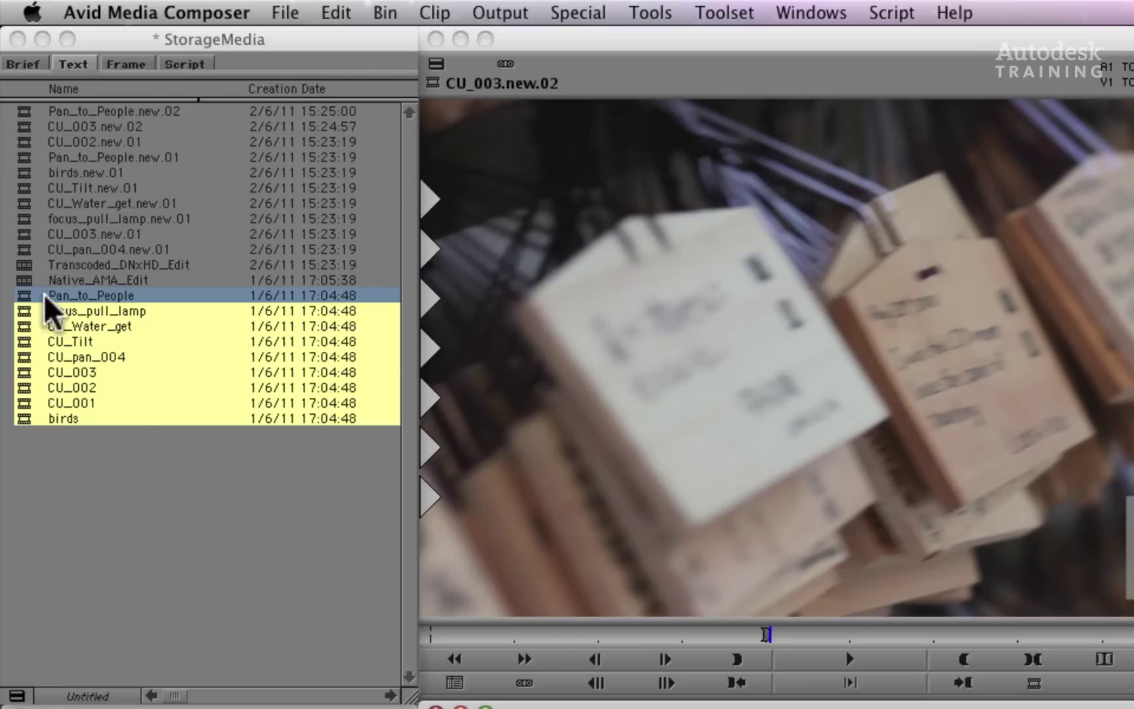
left_click(35, 141)
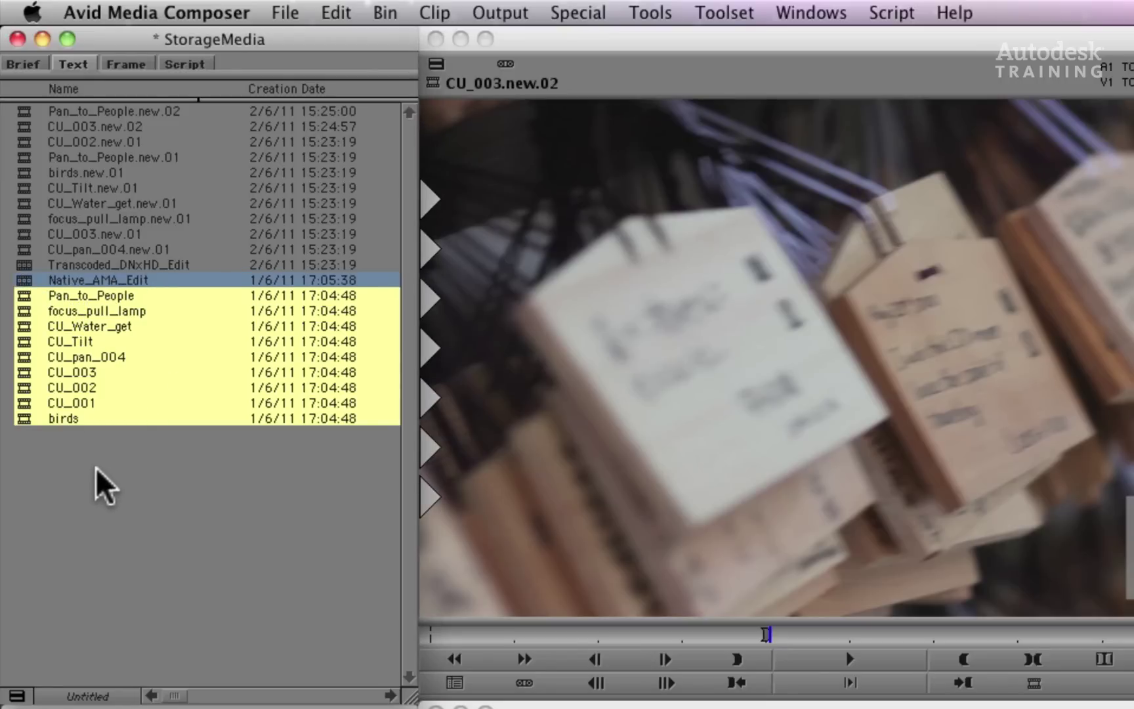
left_click(21, 266)
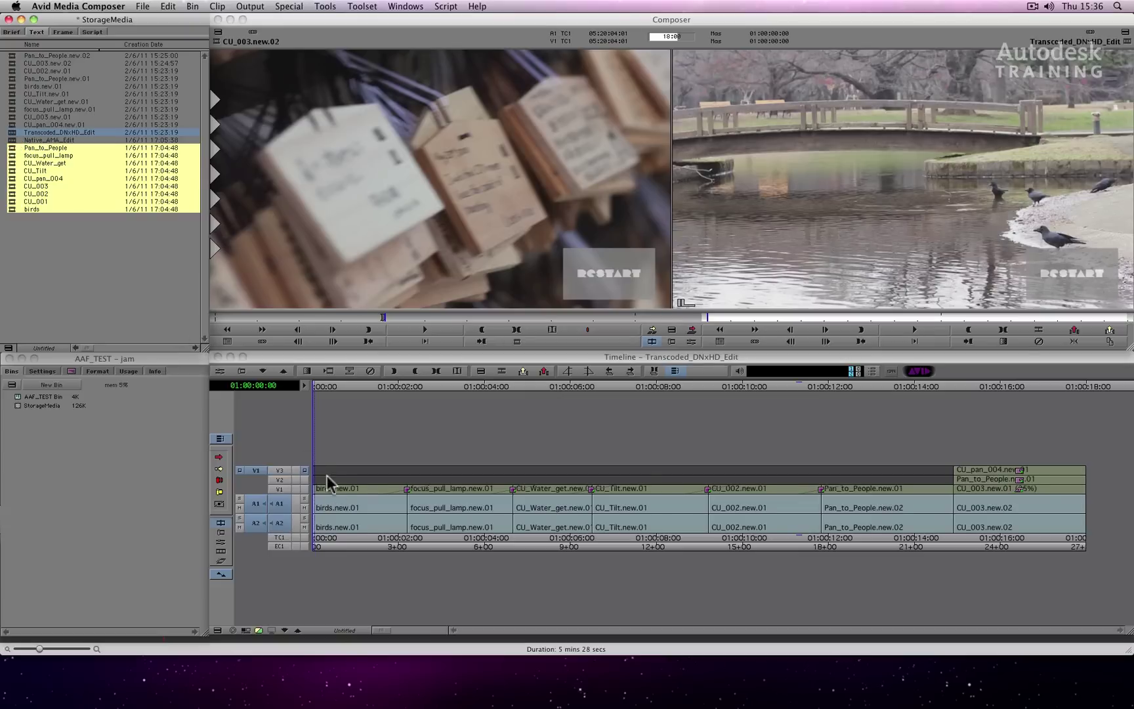
left_click_drag(334, 492, 294, 568)
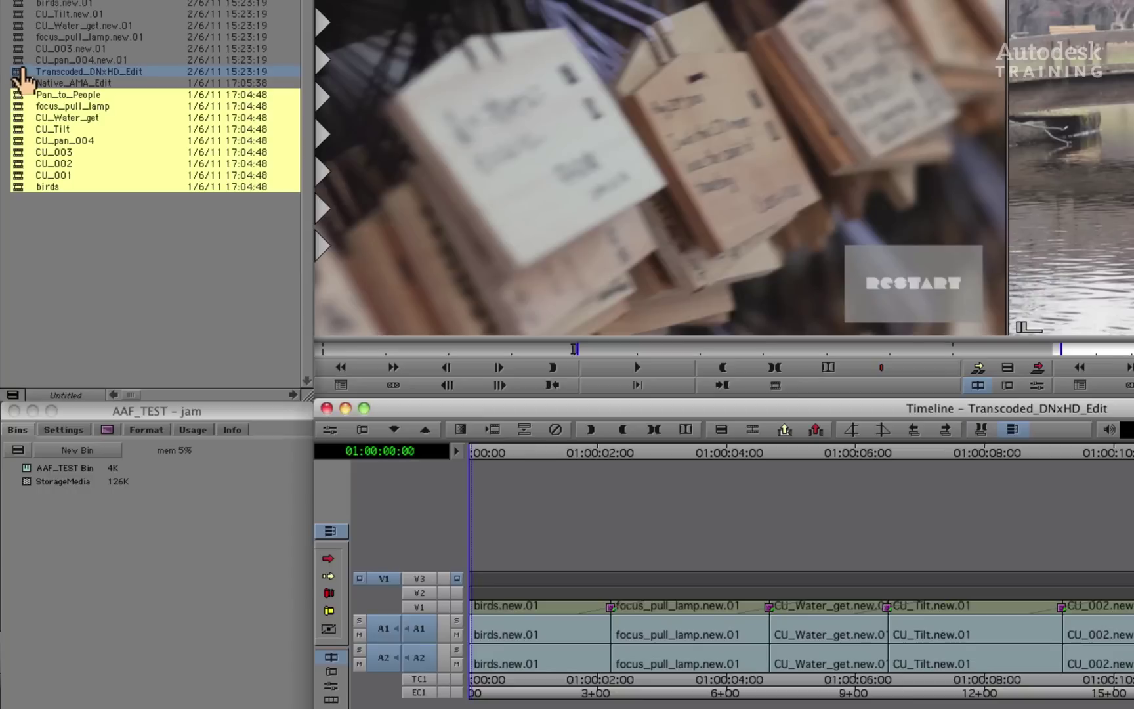
Step: Export Transcoded_DNxHD_Edit with the Link To Audio and Video preset and show its detailed options
left_click(22, 72)
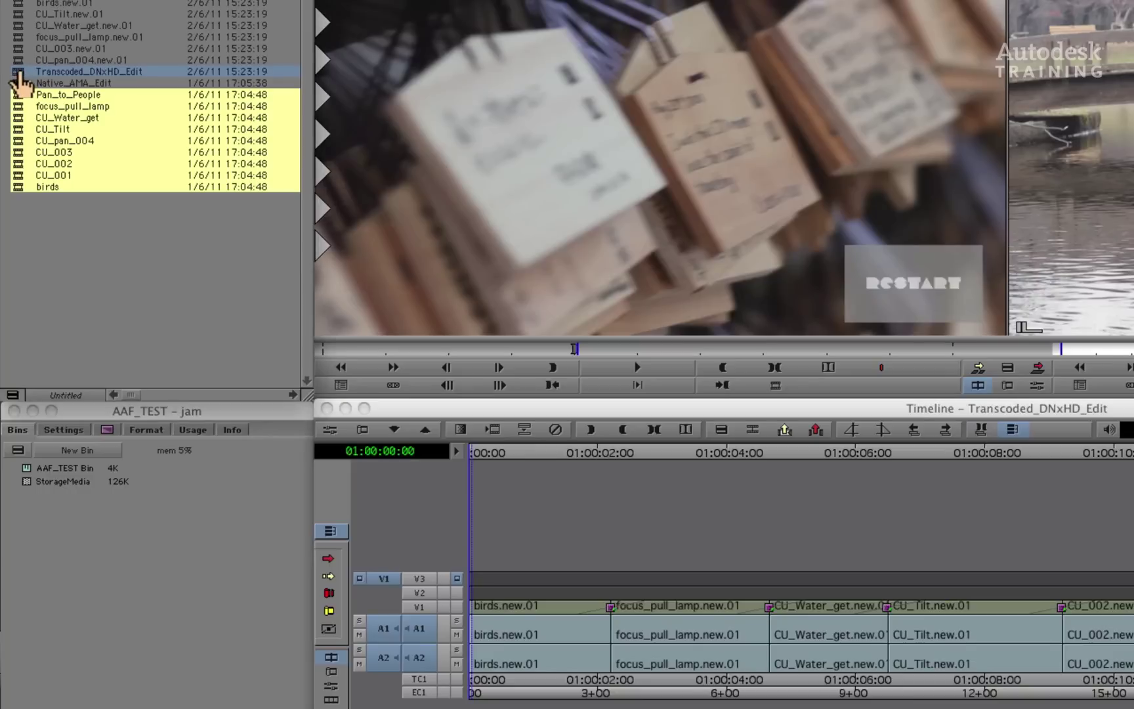
right_click(20, 75)
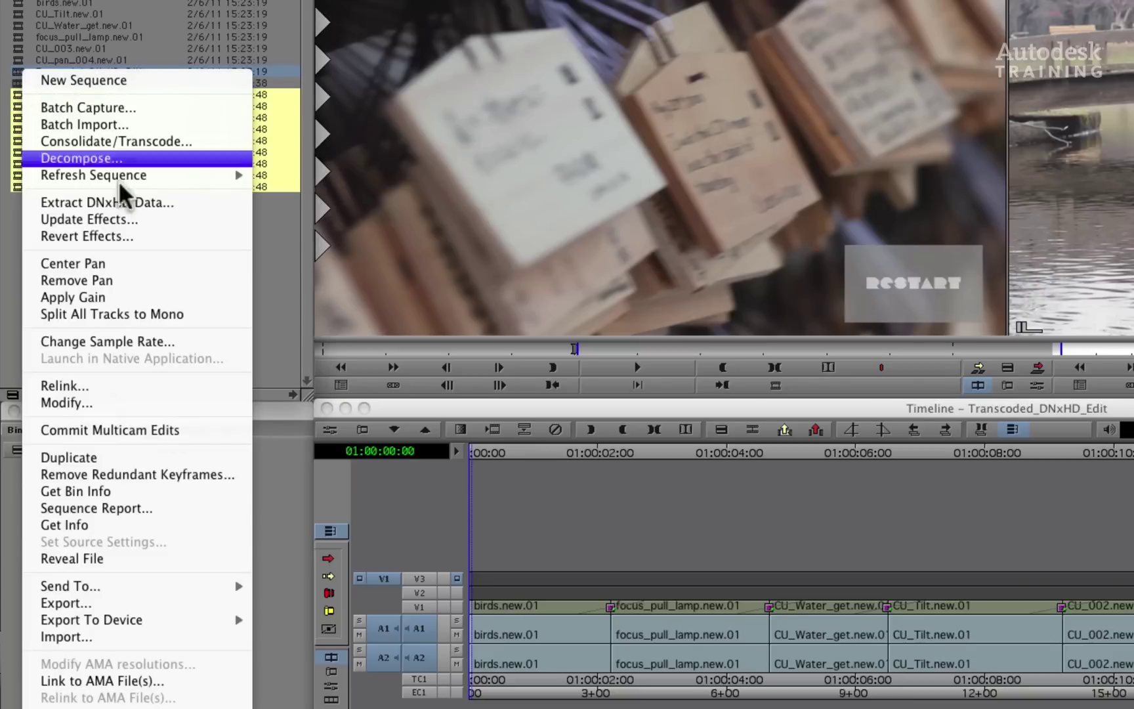
left_click(205, 603)
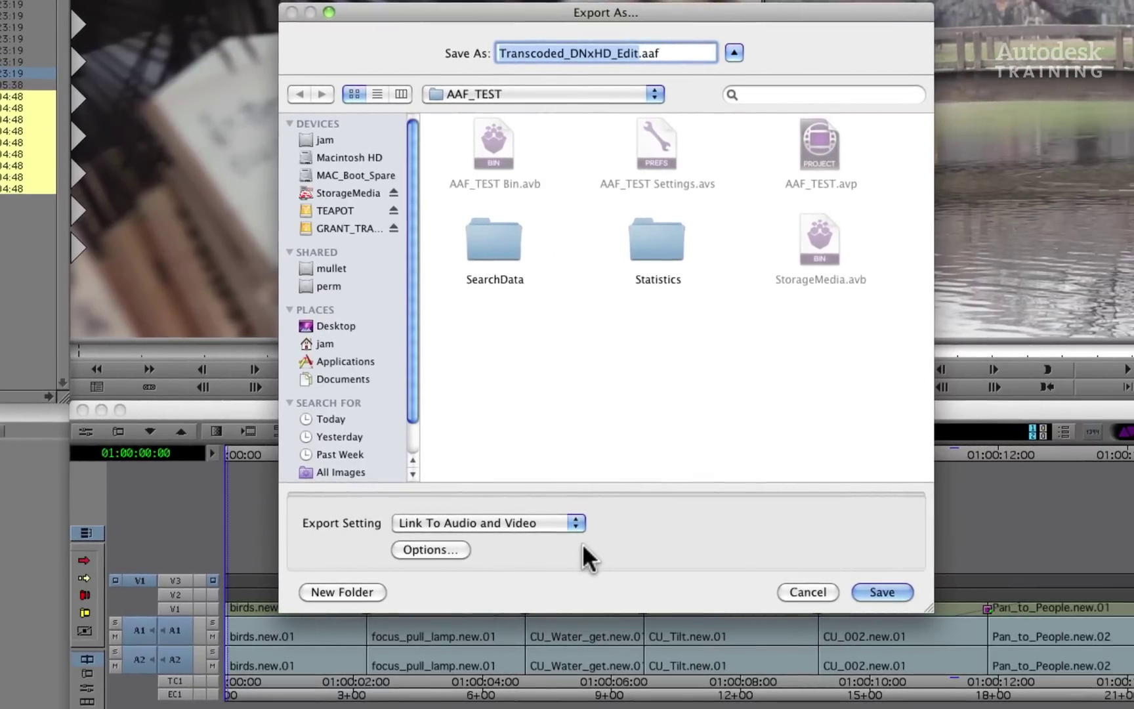
left_click(576, 523)
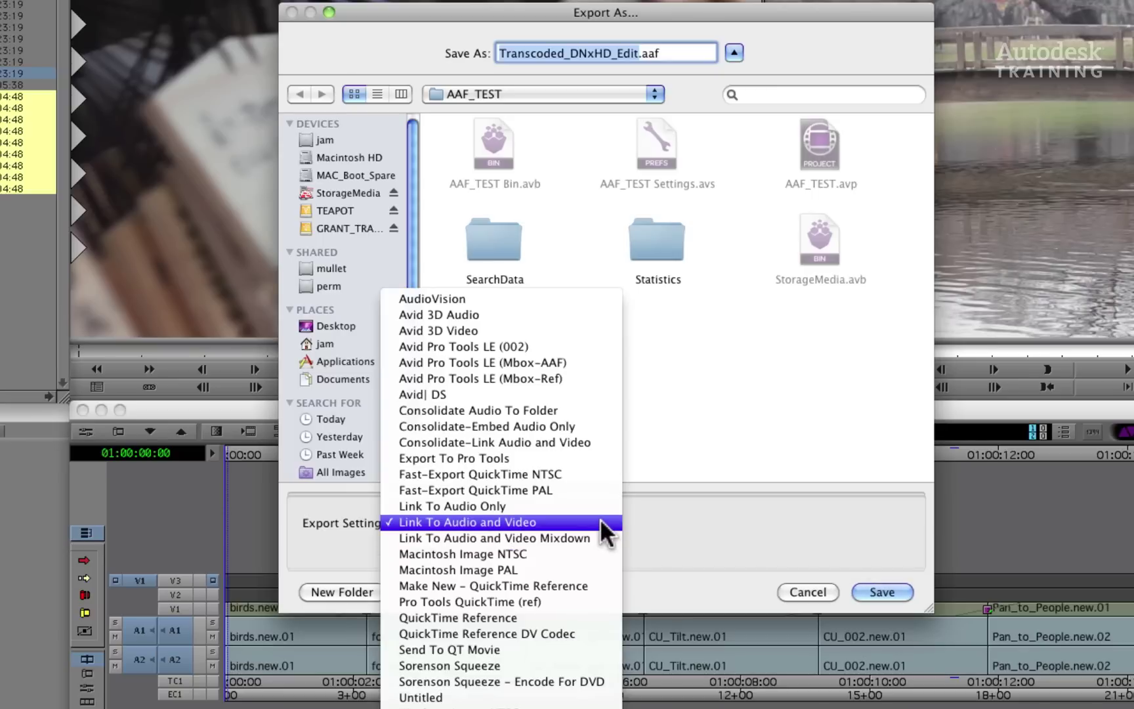
left_click(602, 521)
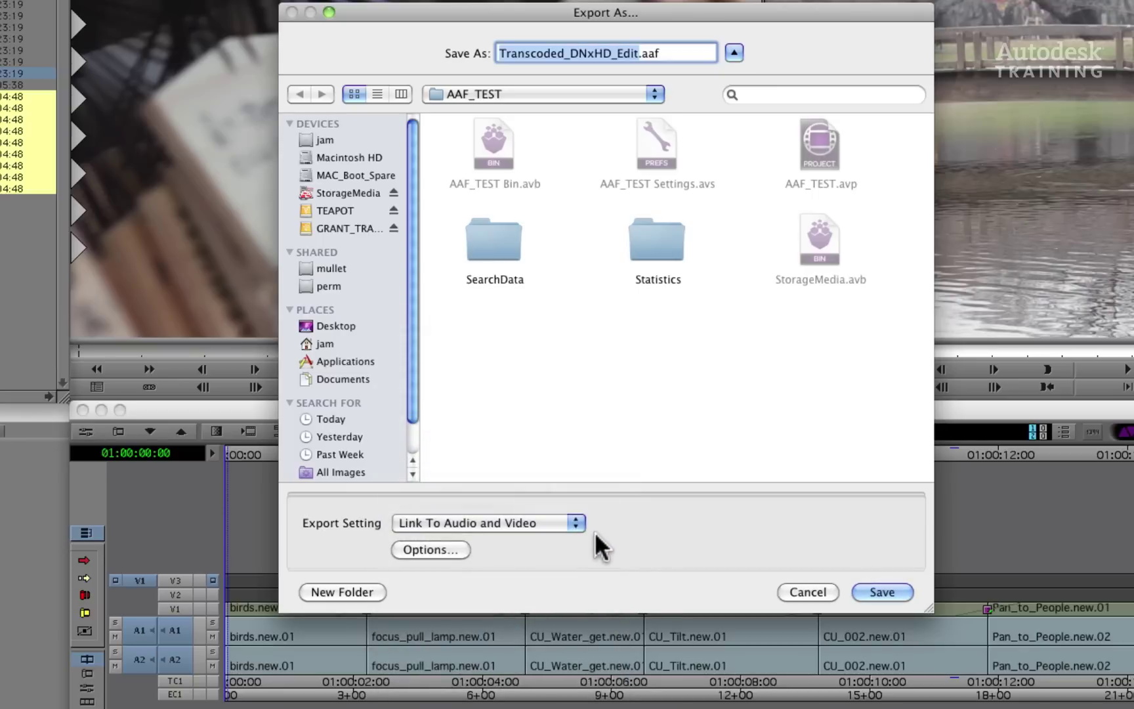
left_click(449, 551)
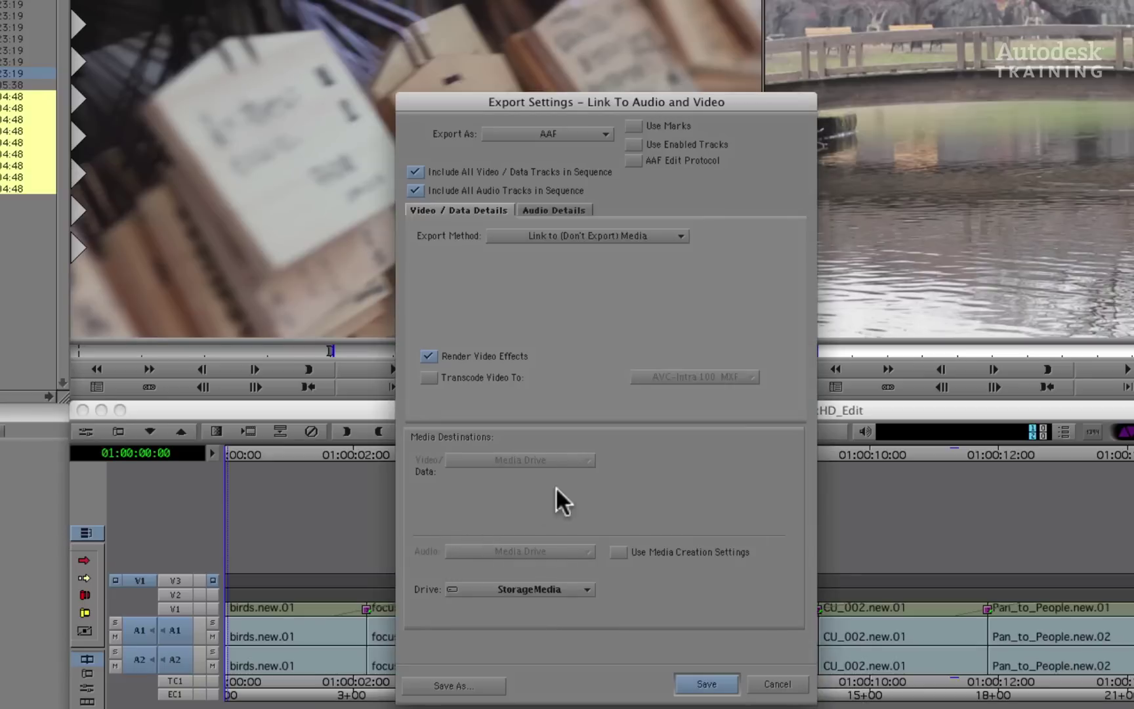
Step: Keep Link to (Don't Export) Media, review Audio Details, and uncheck Render Video Effects
left_click(686, 236)
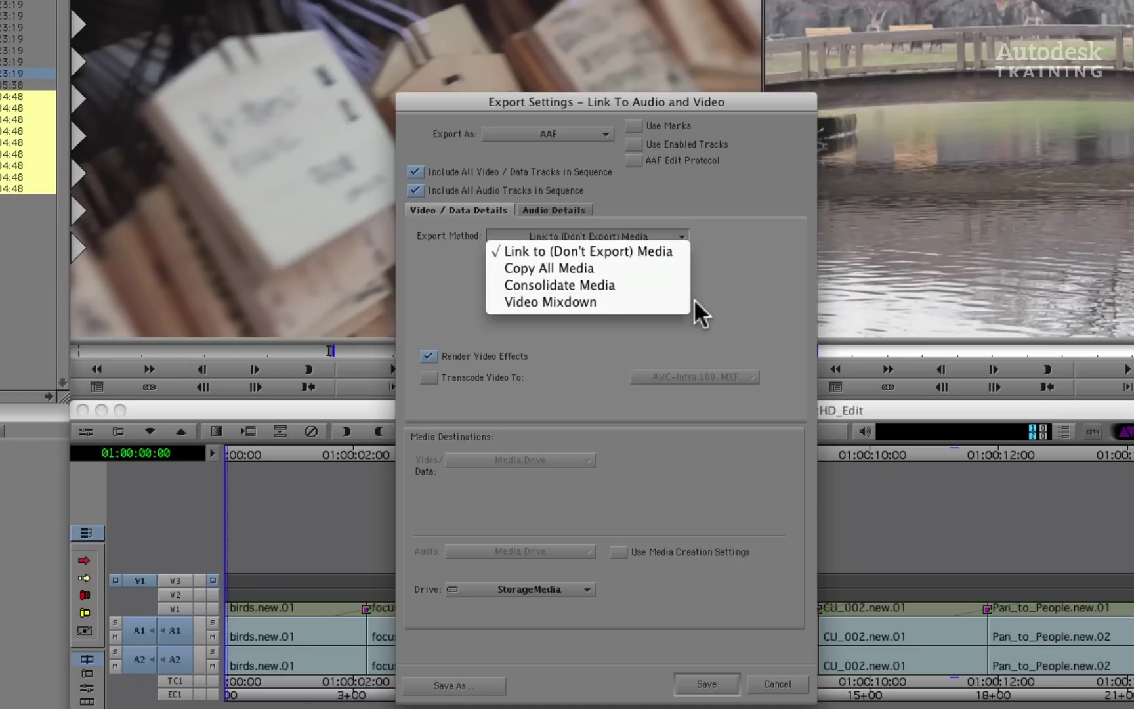
left_click(667, 253)
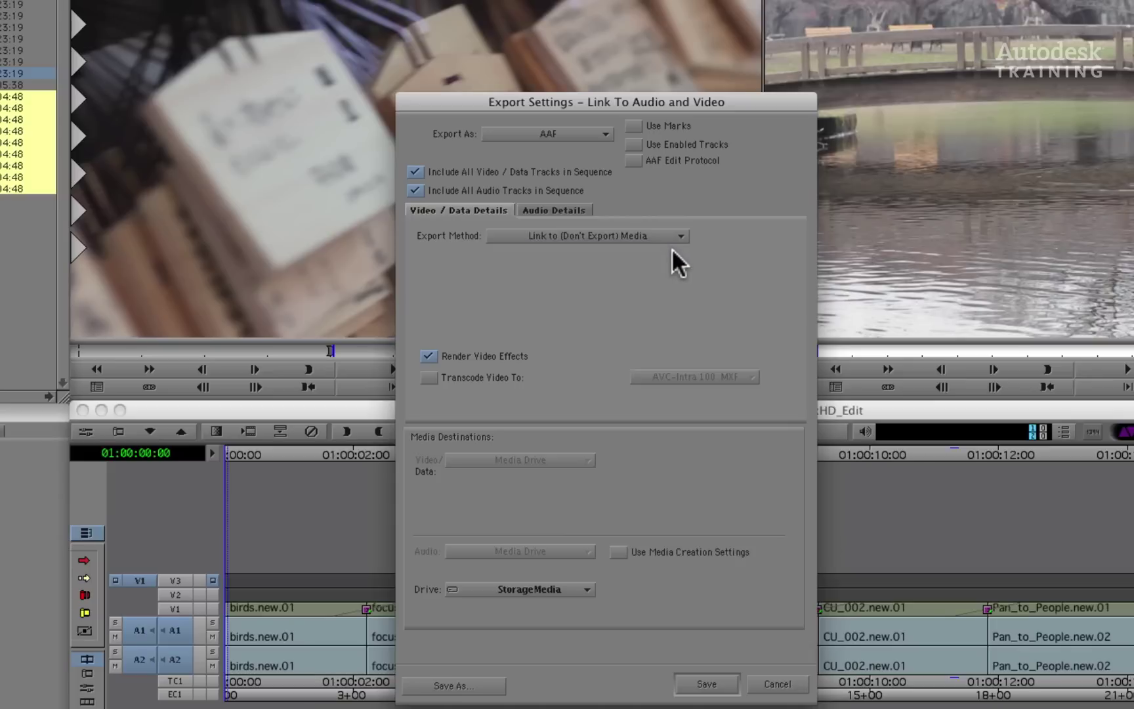
left_click(586, 219)
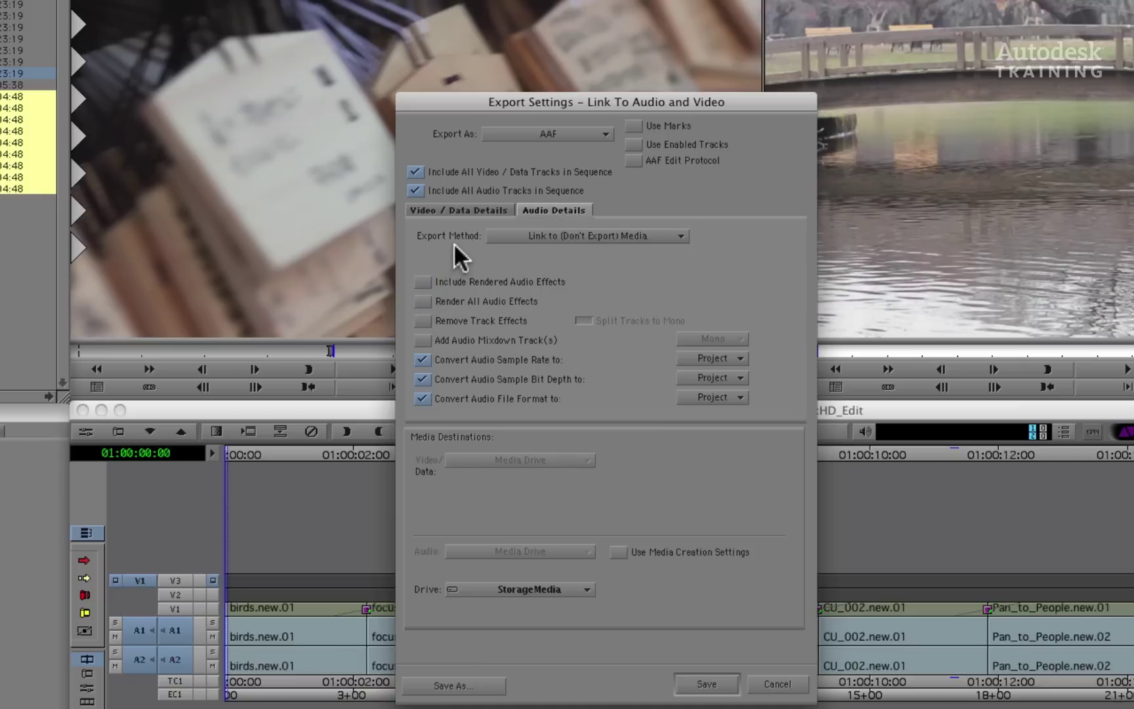
left_click(462, 210)
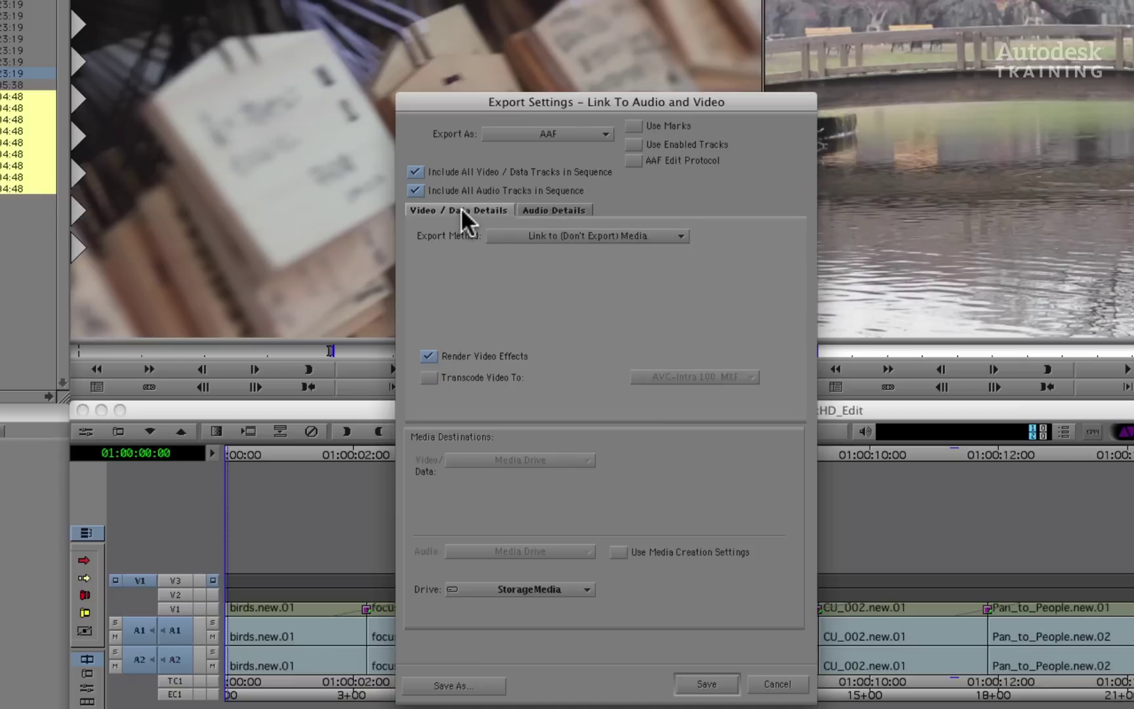
left_click(429, 357)
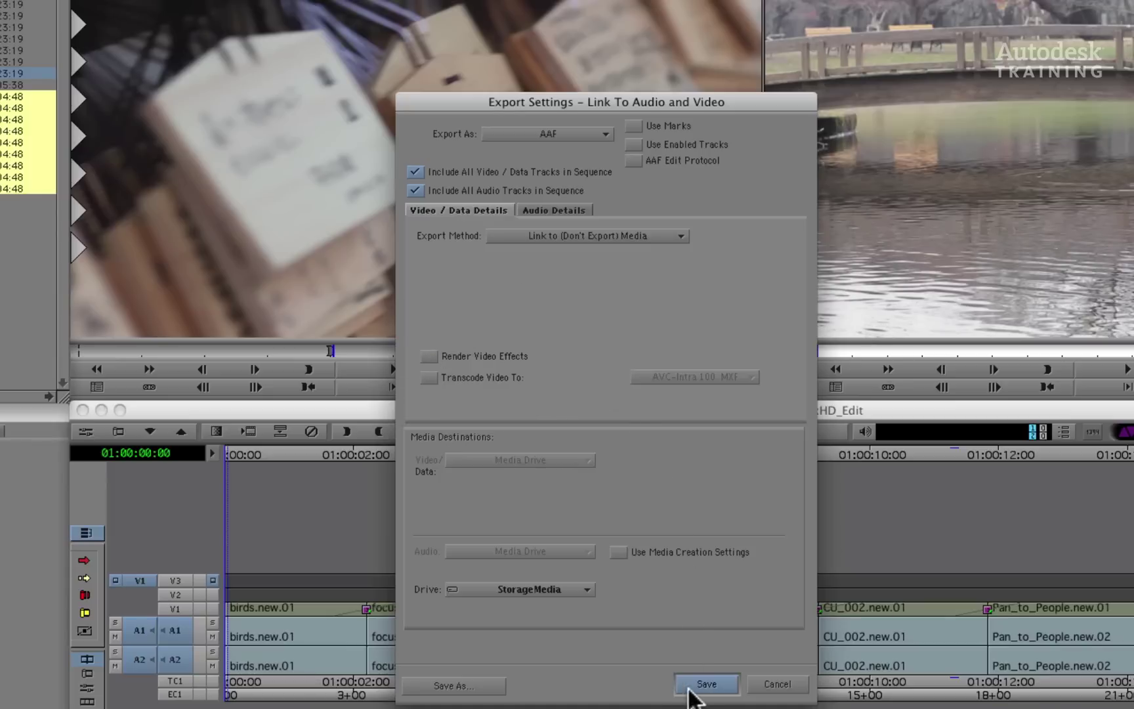
Step: Accept the export settings and save Transcoded_DNxHD_Edit.aaf to StorageMedia's Avid MediaFiles folder
left_click(696, 684)
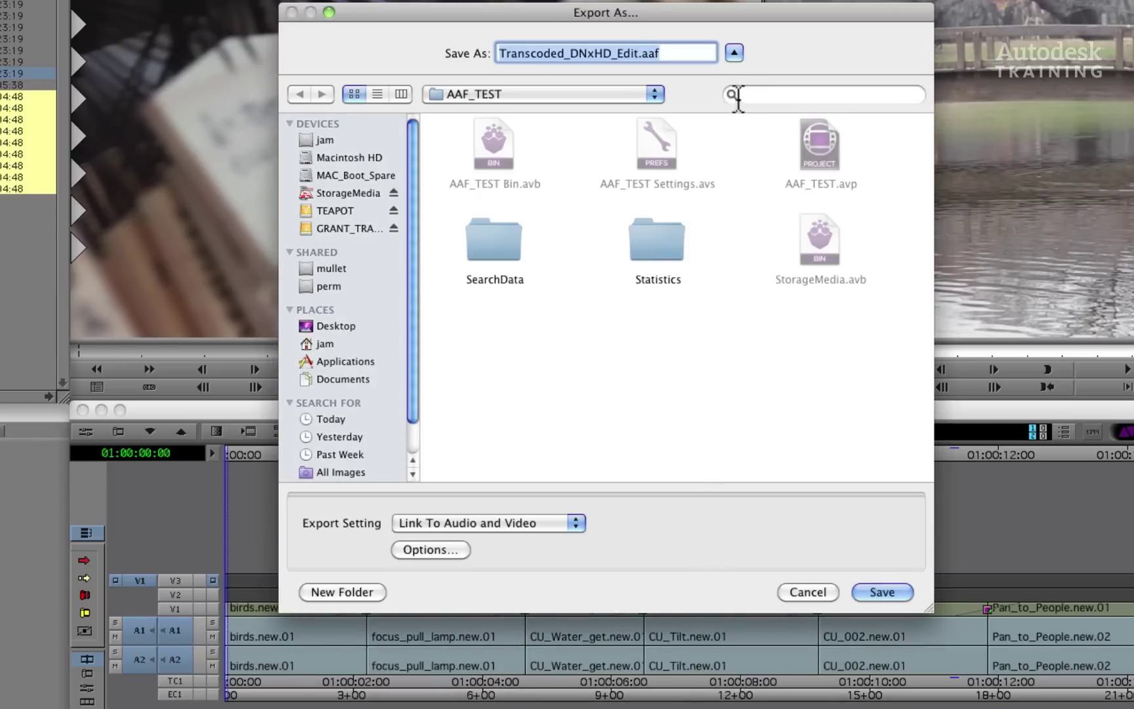
left_click(655, 94)
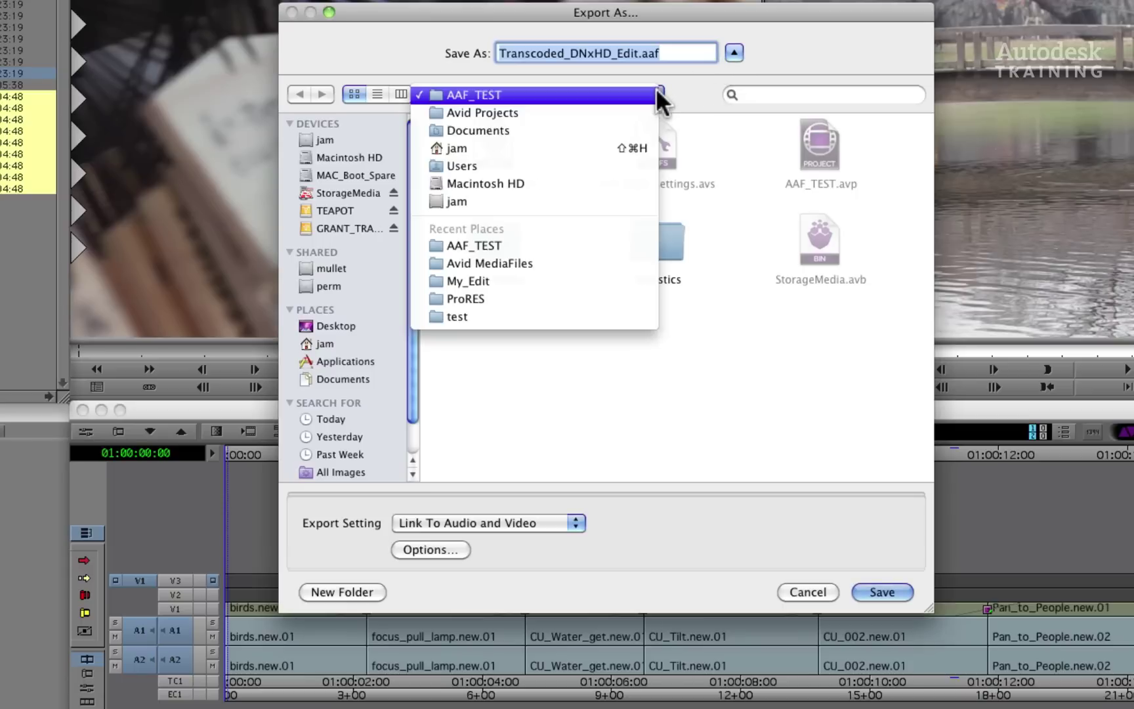
left_click(557, 149)
left_click(351, 192)
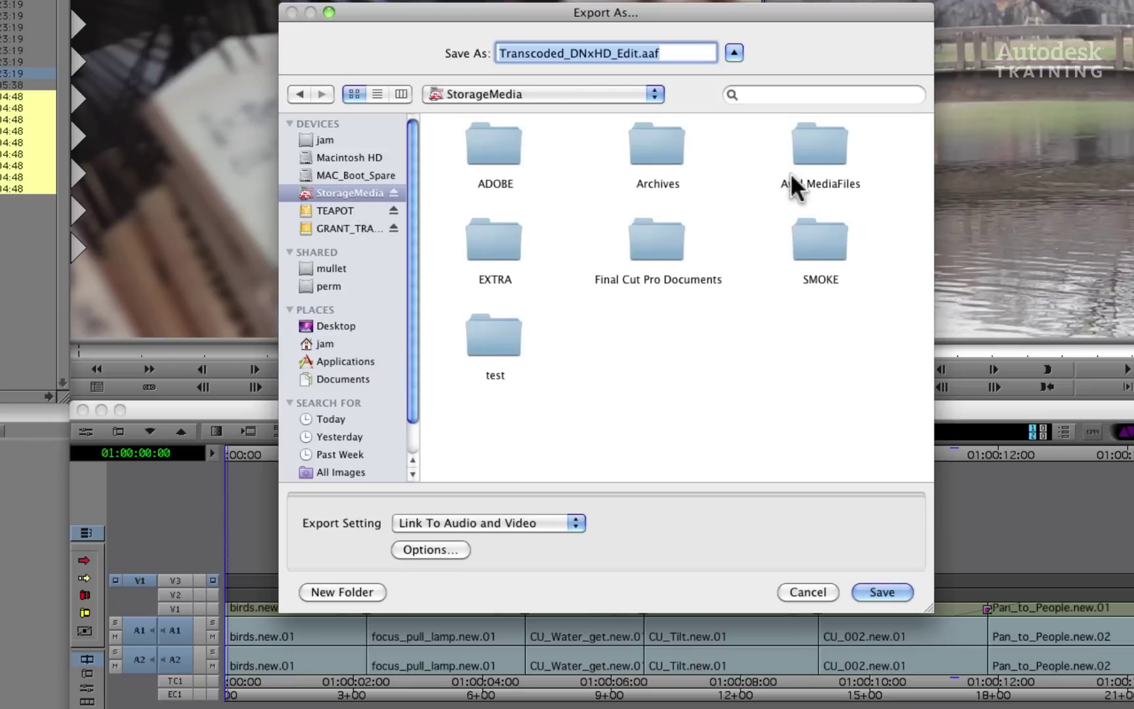
double_click(814, 157)
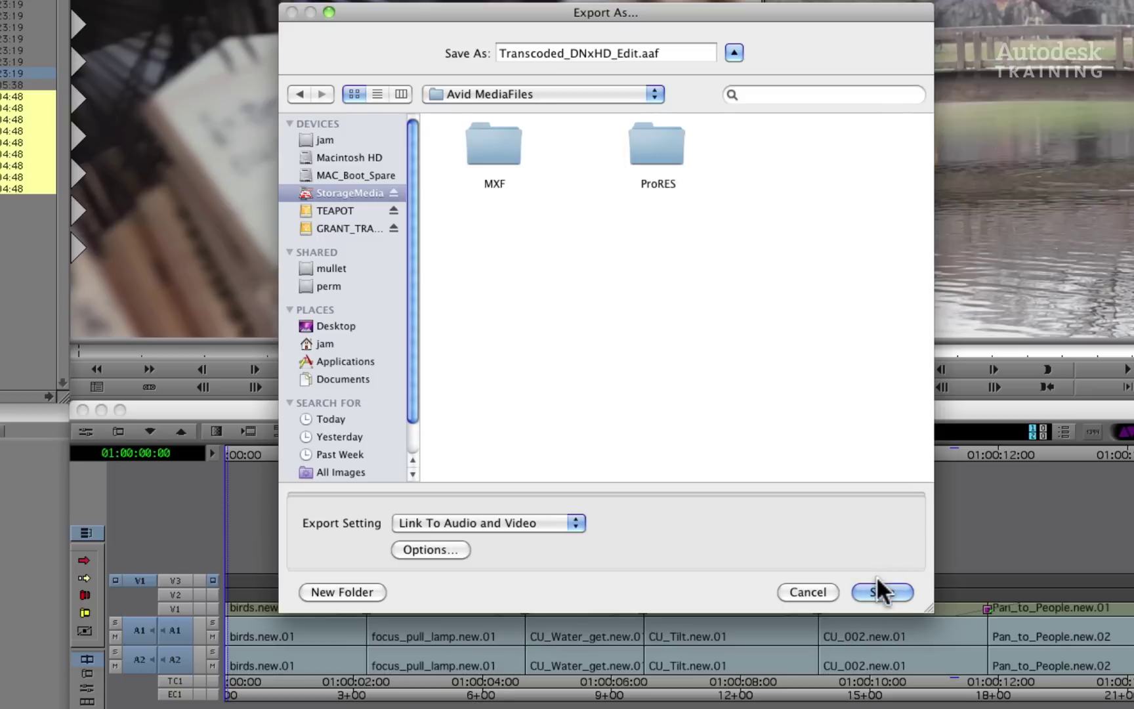
left_click(884, 594)
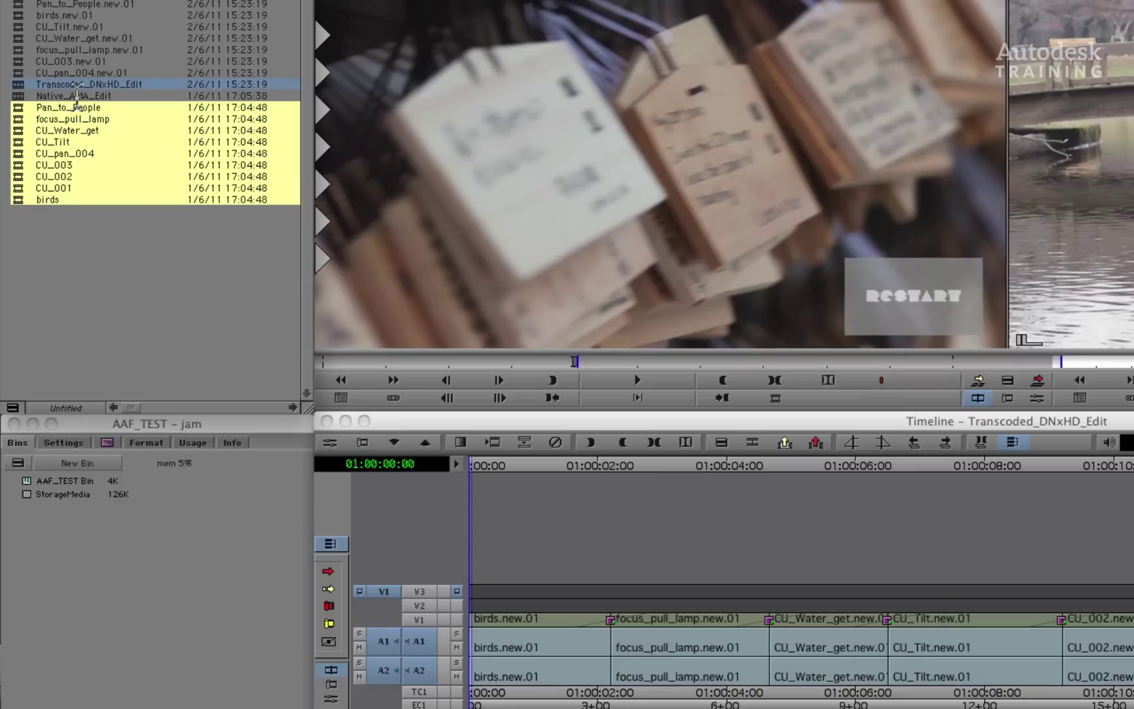
Step: Export Native_AMA_Edit with Link To Audio and Video settings and AAF Edit Protocol enabled
right_click(25, 97)
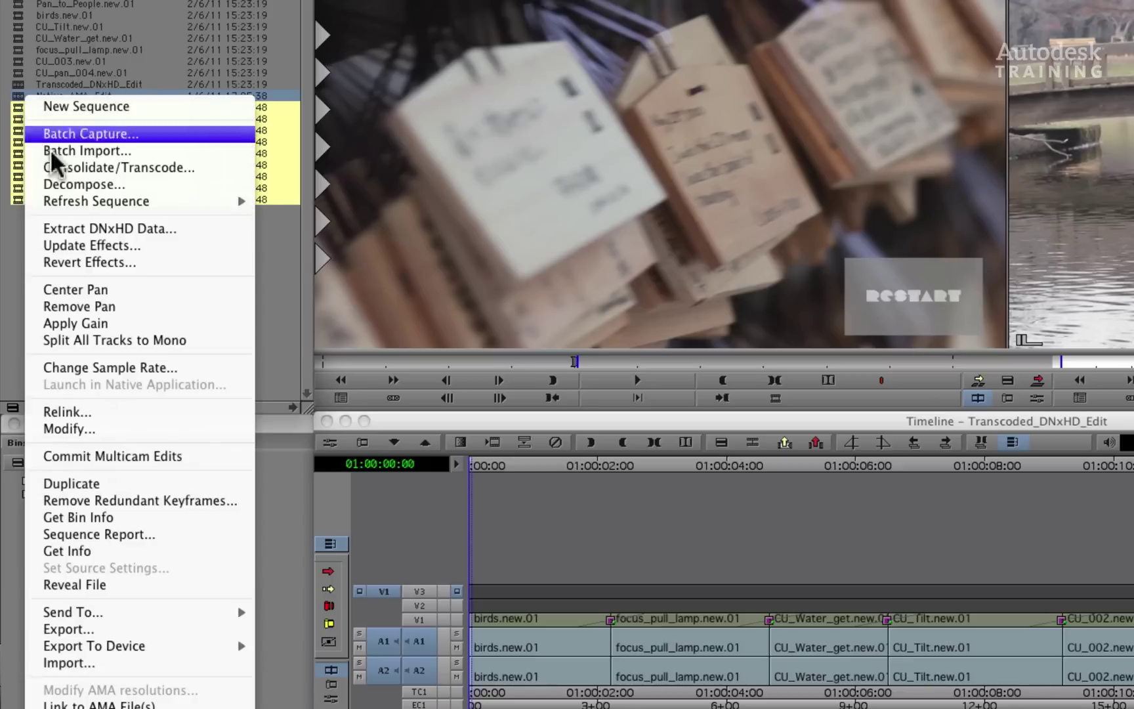
left_click(172, 628)
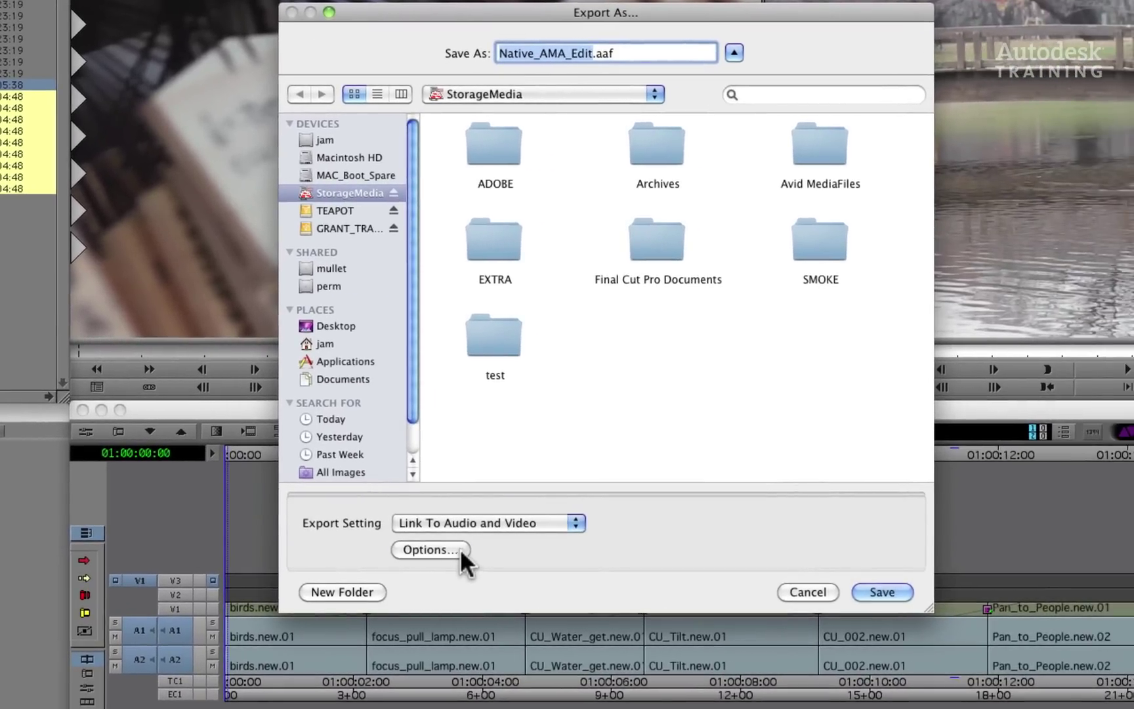
left_click(461, 553)
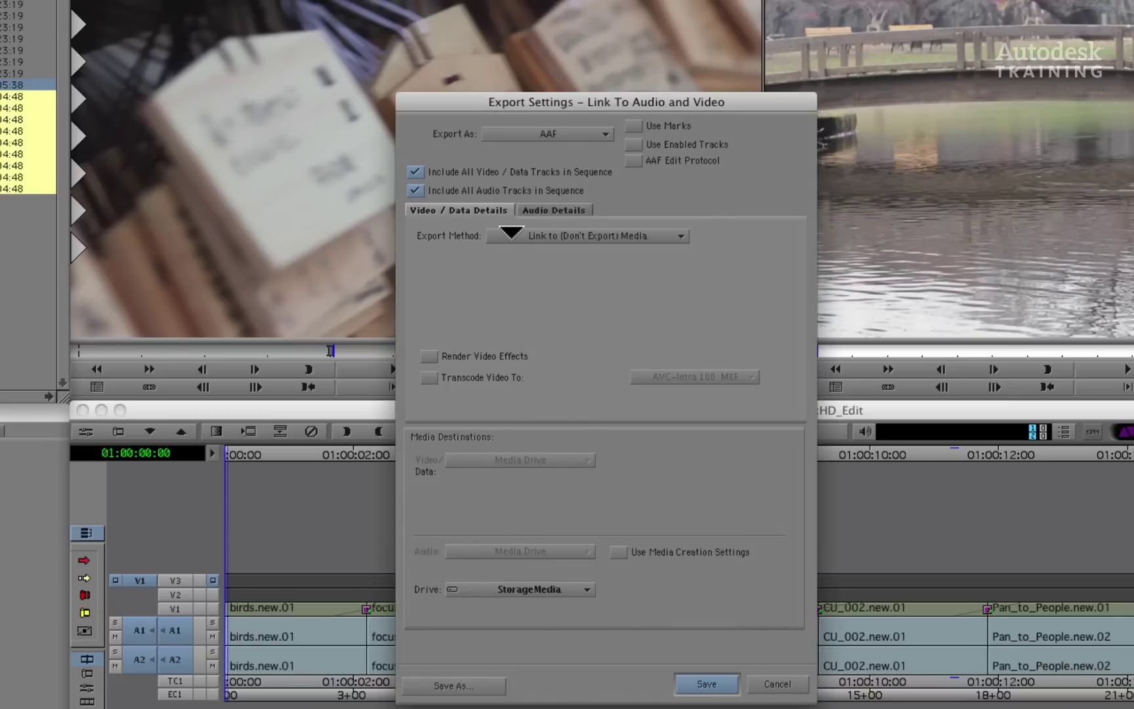
left_click(570, 208)
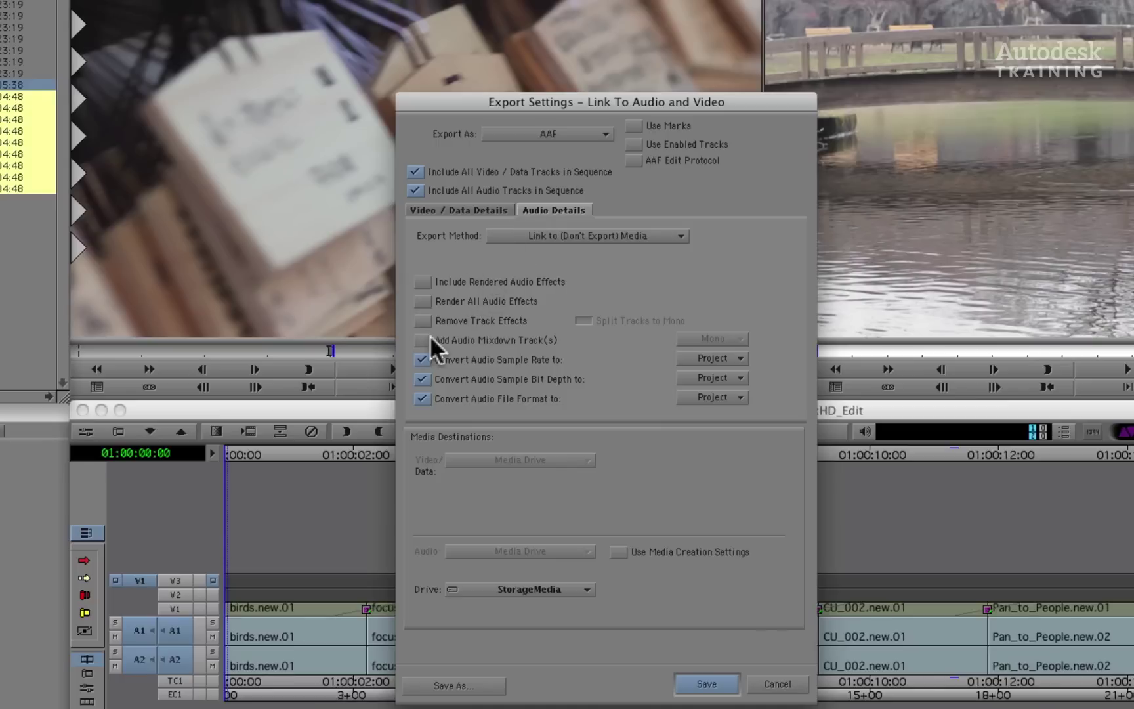
left_click(478, 210)
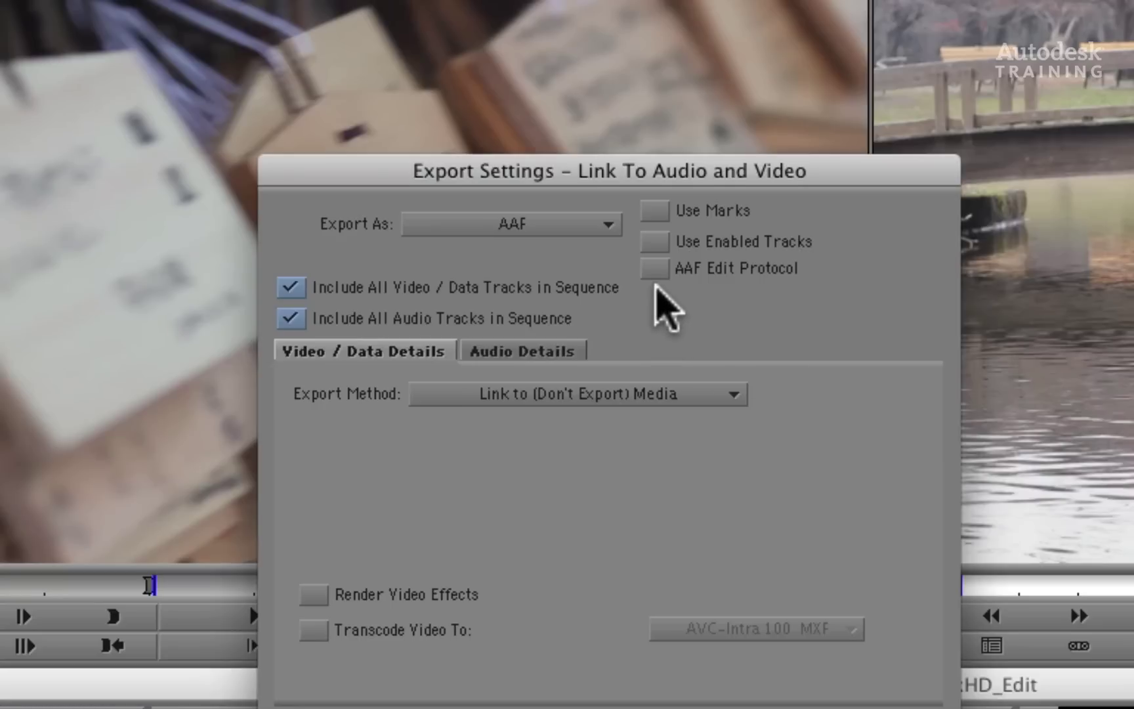
left_click(655, 269)
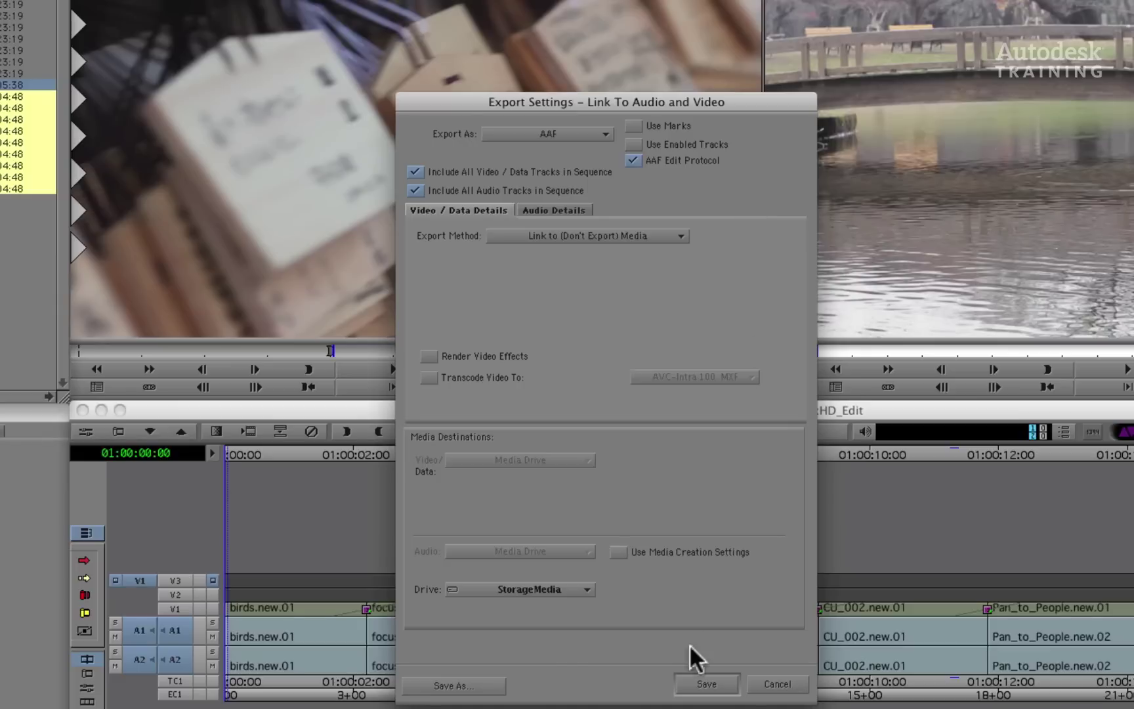
Step: Accept the export settings and save Native_AMA_Edit.aaf in the Avid MediaFiles folder
left_click(702, 686)
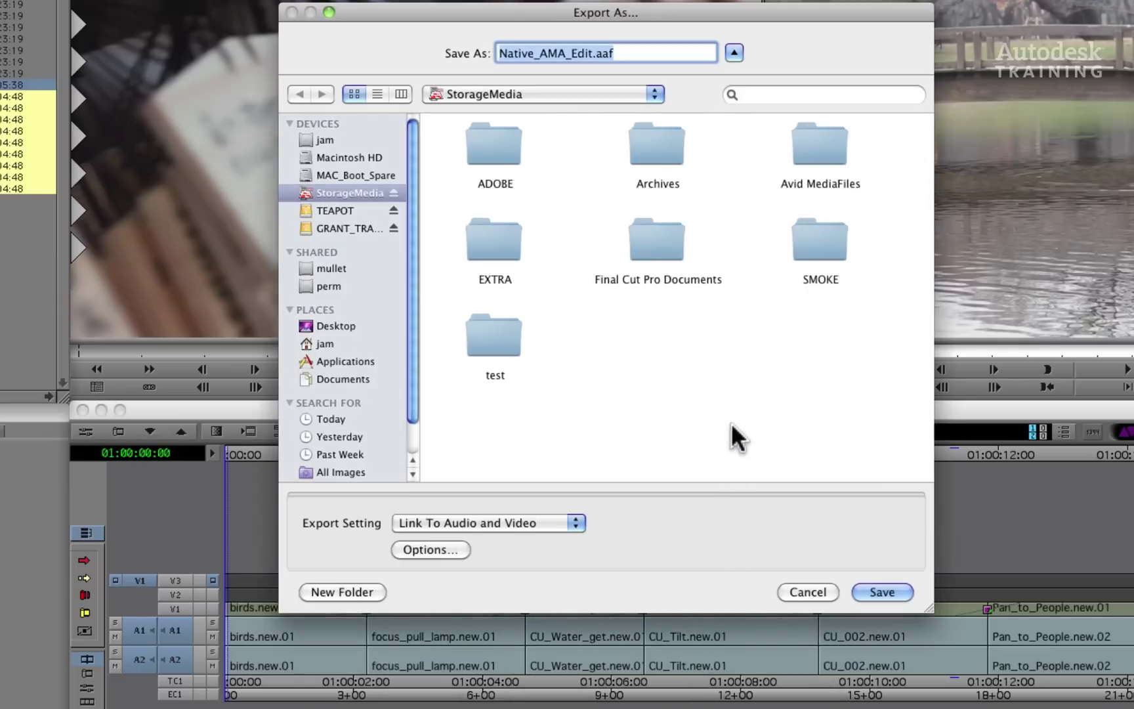
left_click(826, 160)
double_click(825, 154)
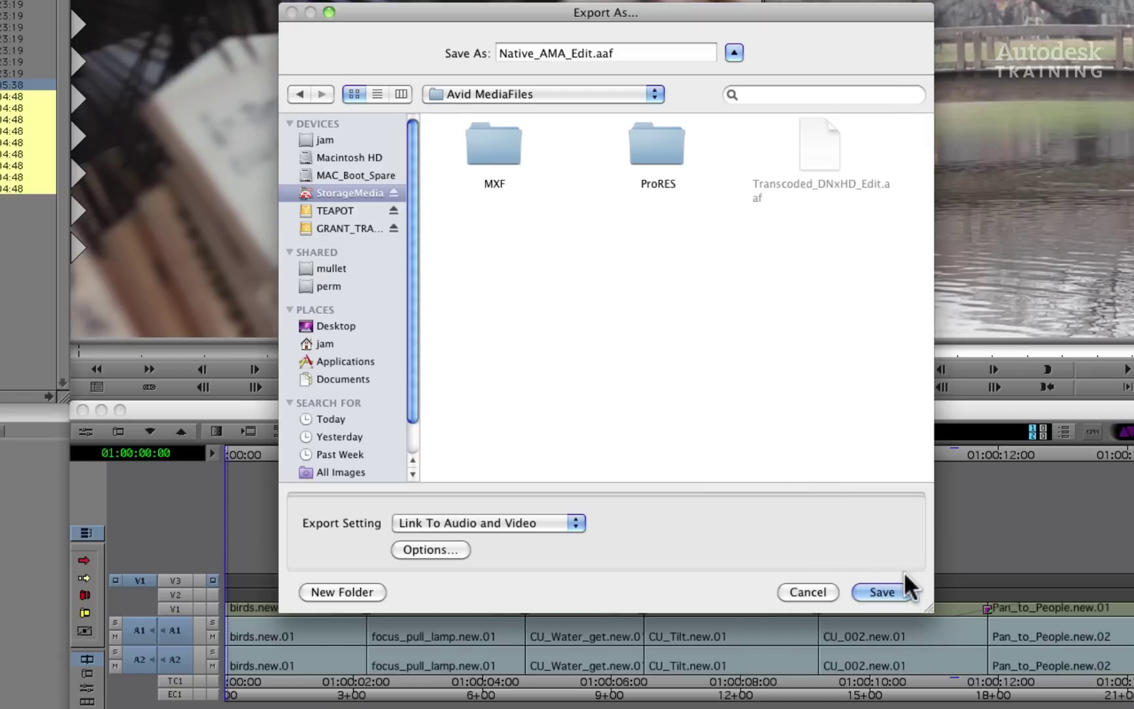
left_click(900, 597)
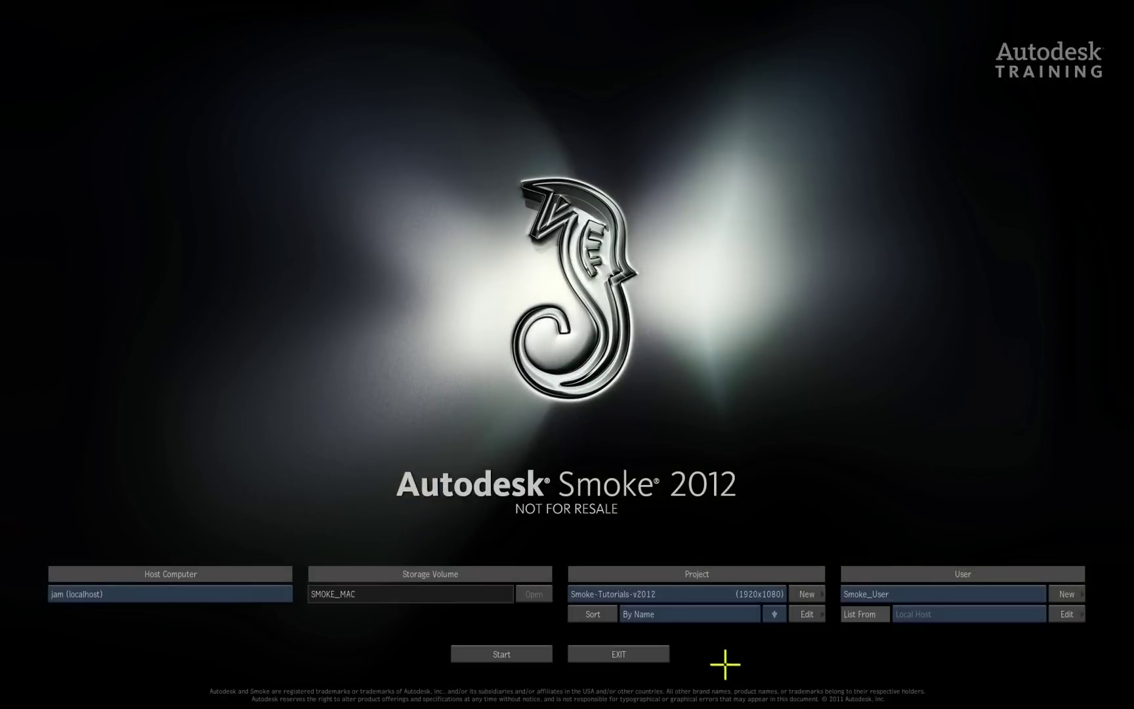
left_click(814, 594)
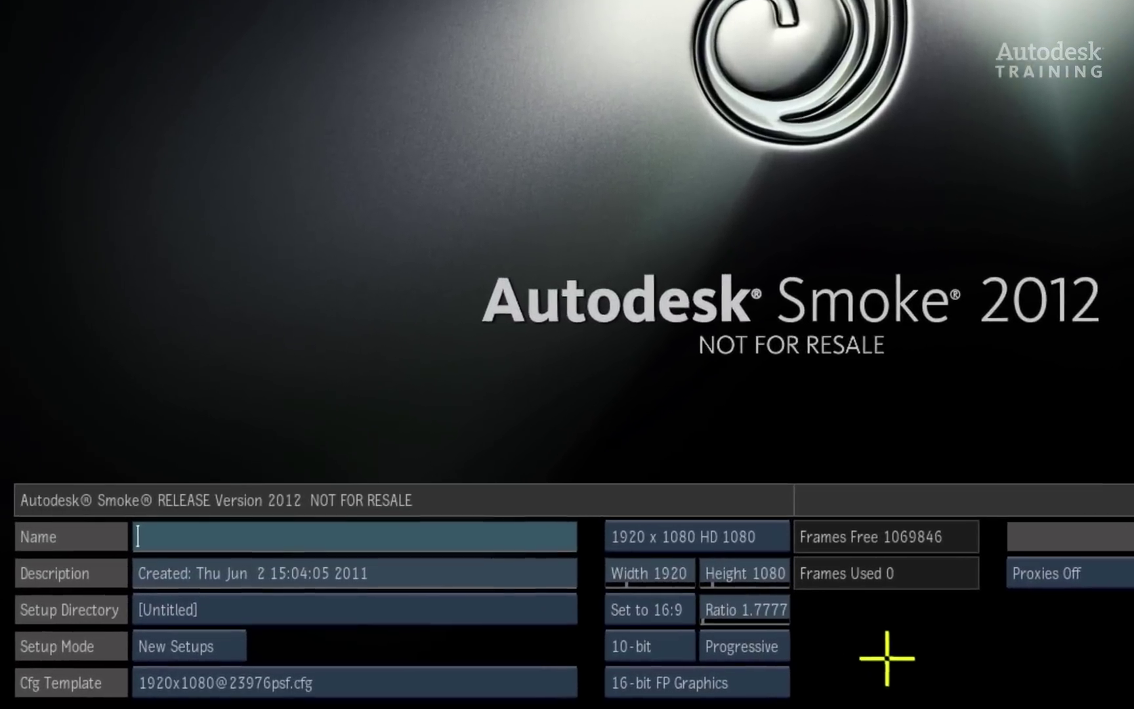
left_click(711, 566)
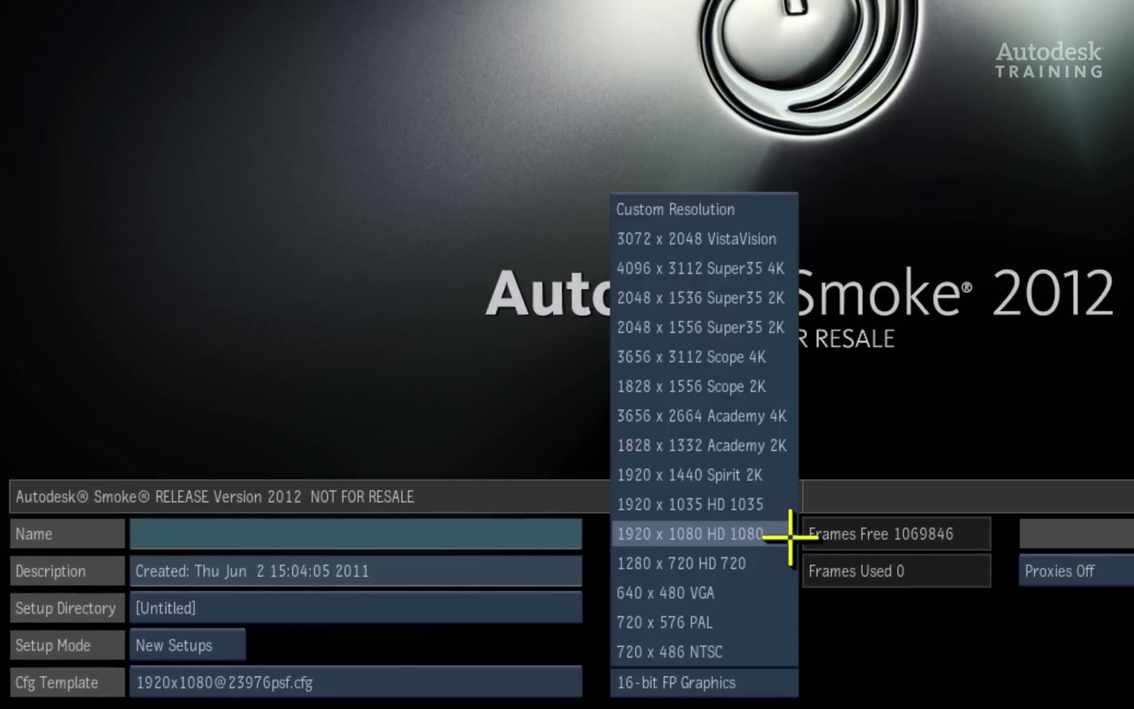
left_click(788, 538)
left_click(454, 683)
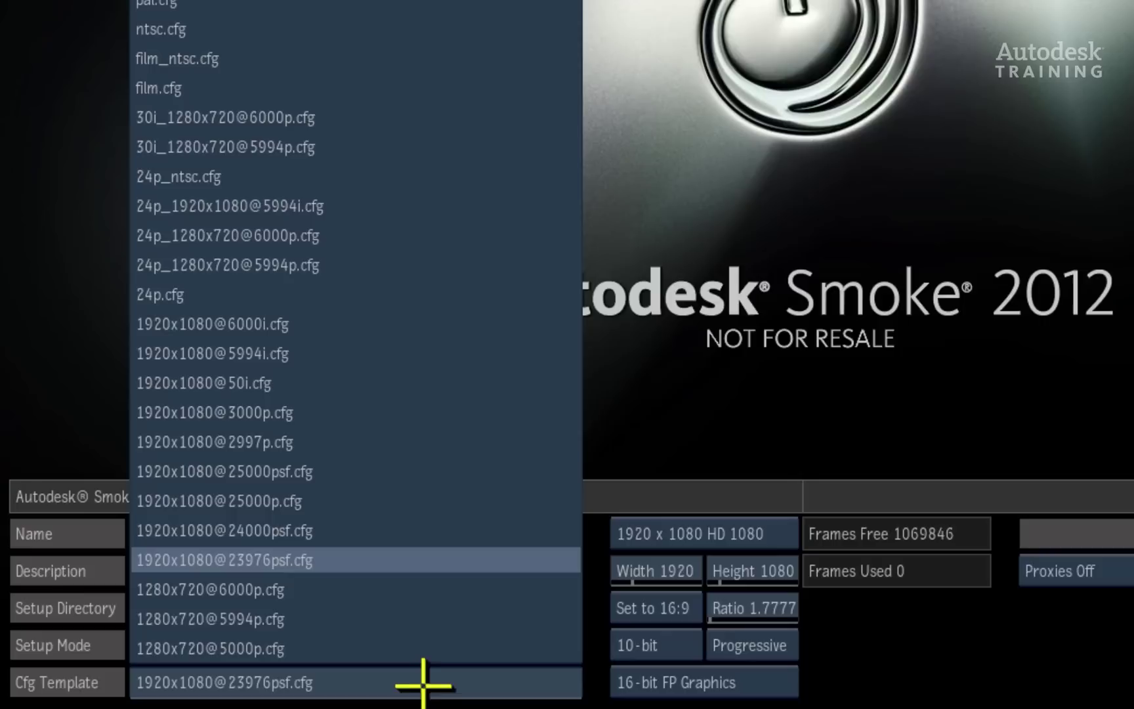
left_click(403, 685)
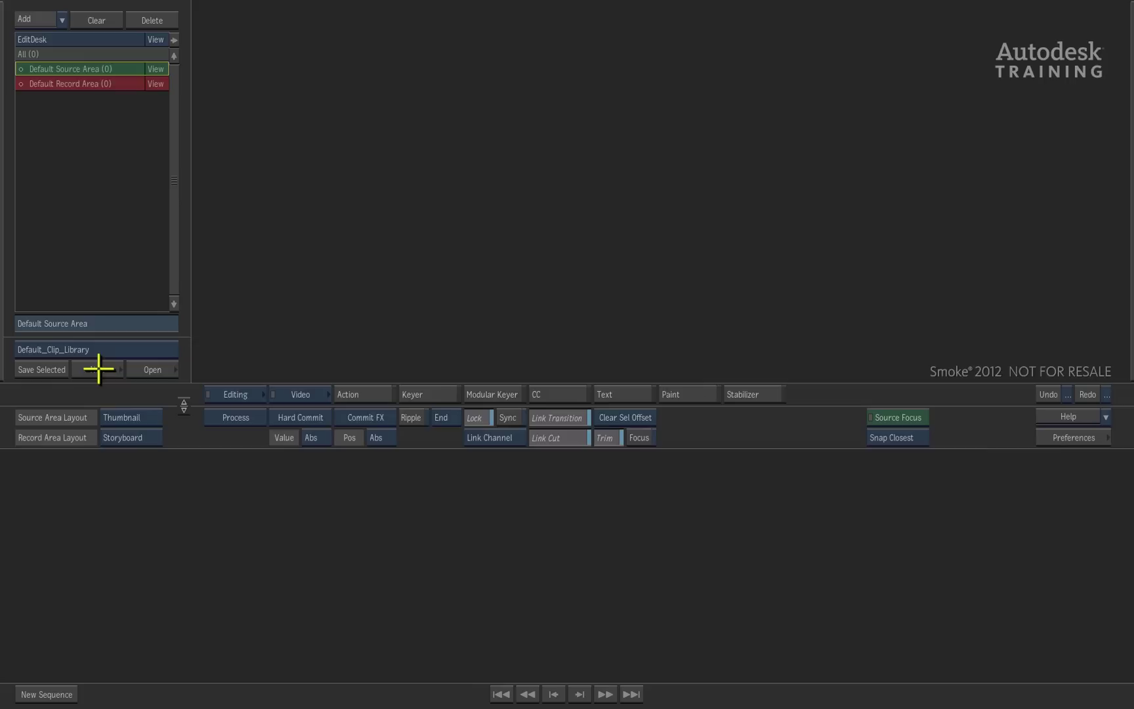
Step: Open Default_Clip_Library and switch the library browser from Single View to Dual View
left_click(150, 368)
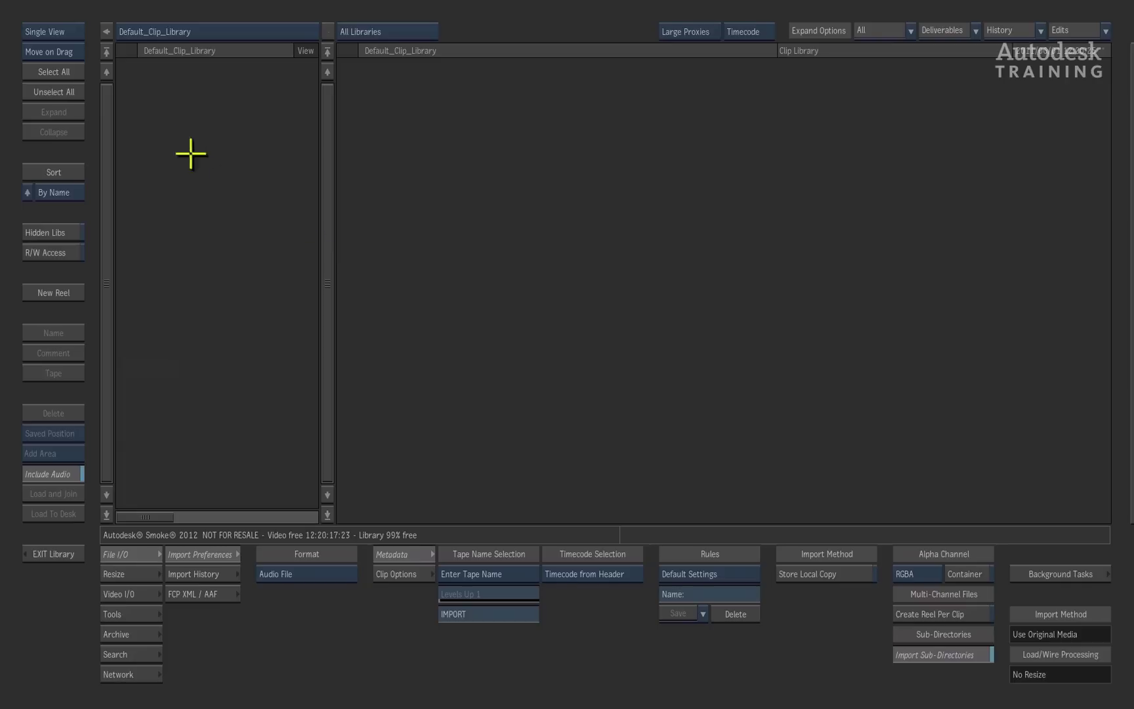
left_click(77, 26)
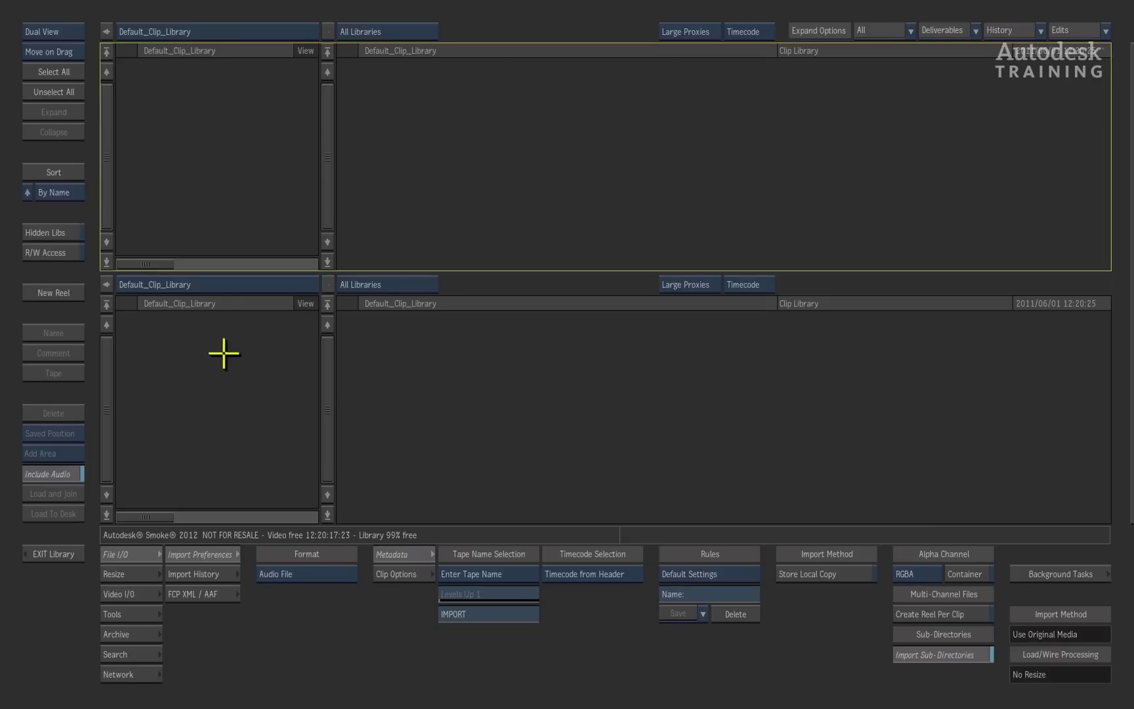
Step: Browse the gateway's /Volumes directory and expand StorageMedia and its Avid MediaFiles folder
left_click(266, 285)
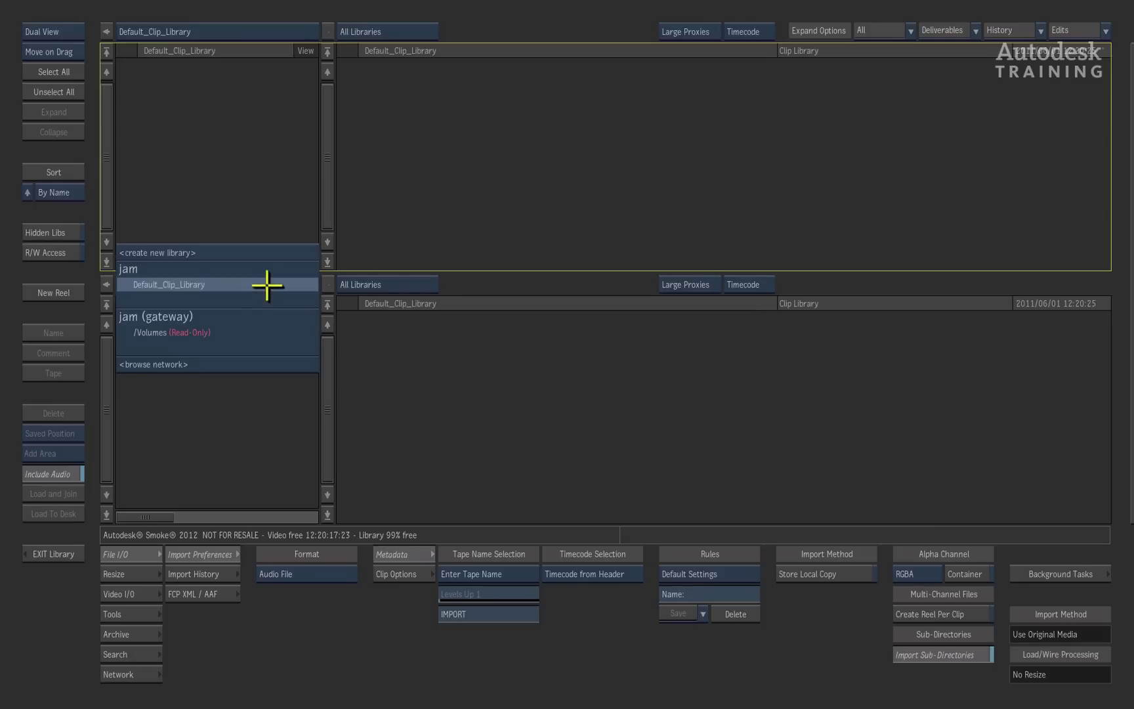
left_click(274, 333)
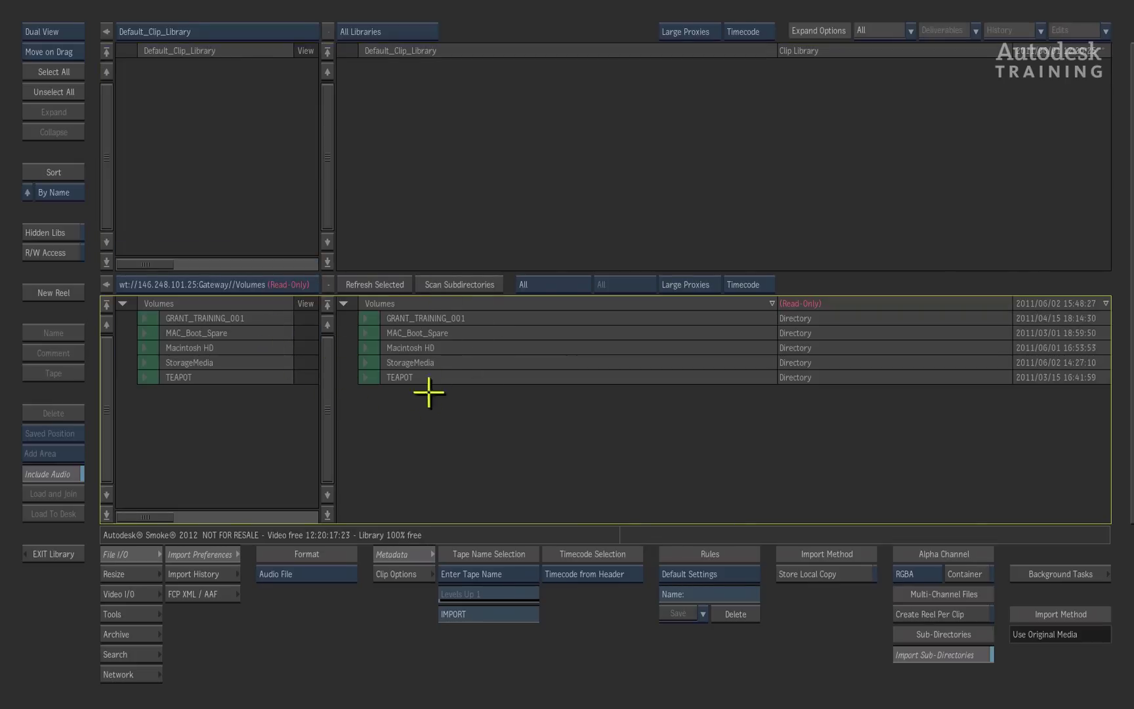
left_click(364, 362)
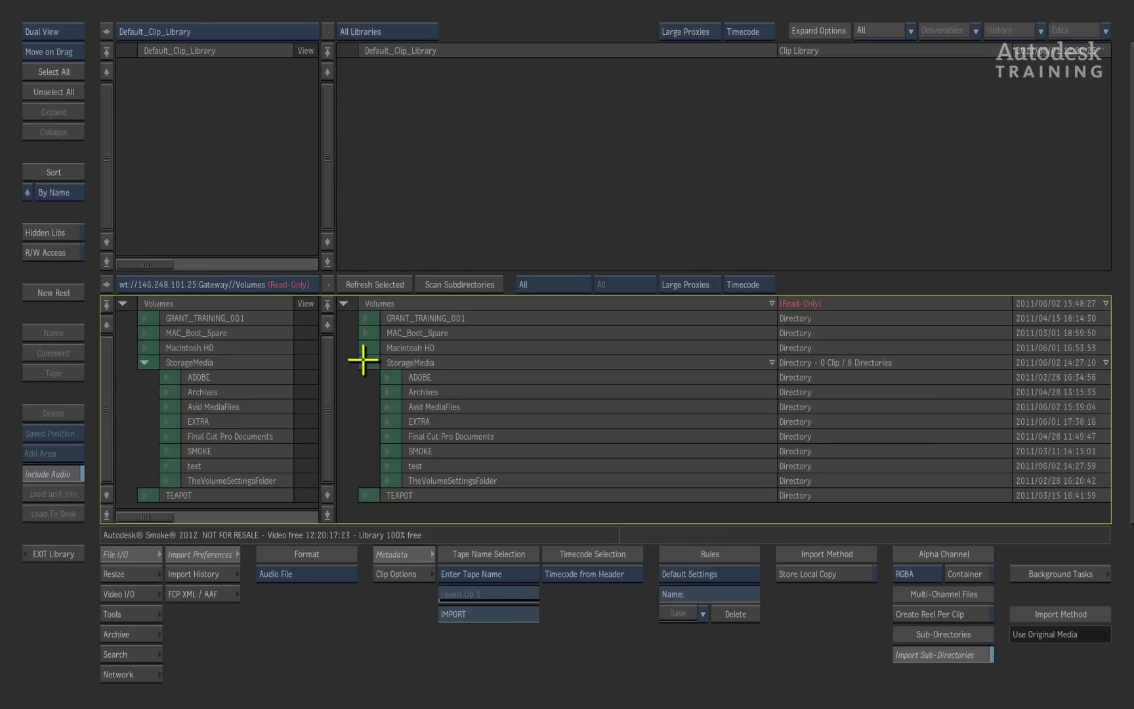
left_click(384, 405)
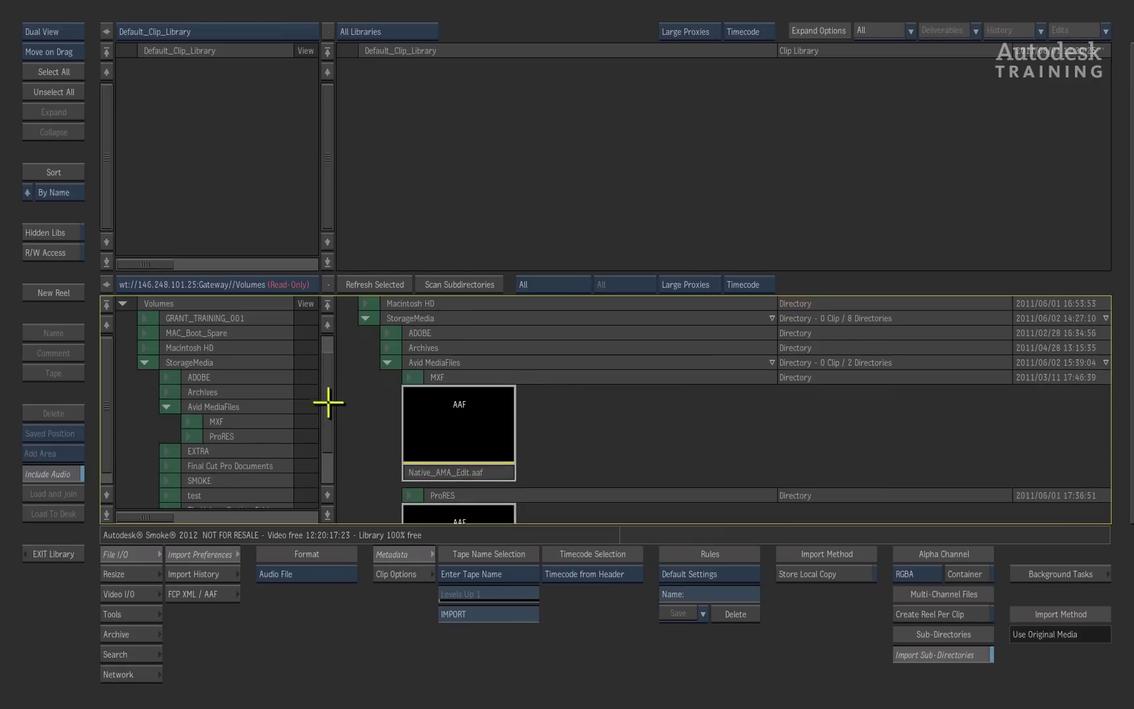
Step: Check the ProRES and MXF subfolders, then collapse them so both AAF files are listed
scroll(328, 403, "down", 3)
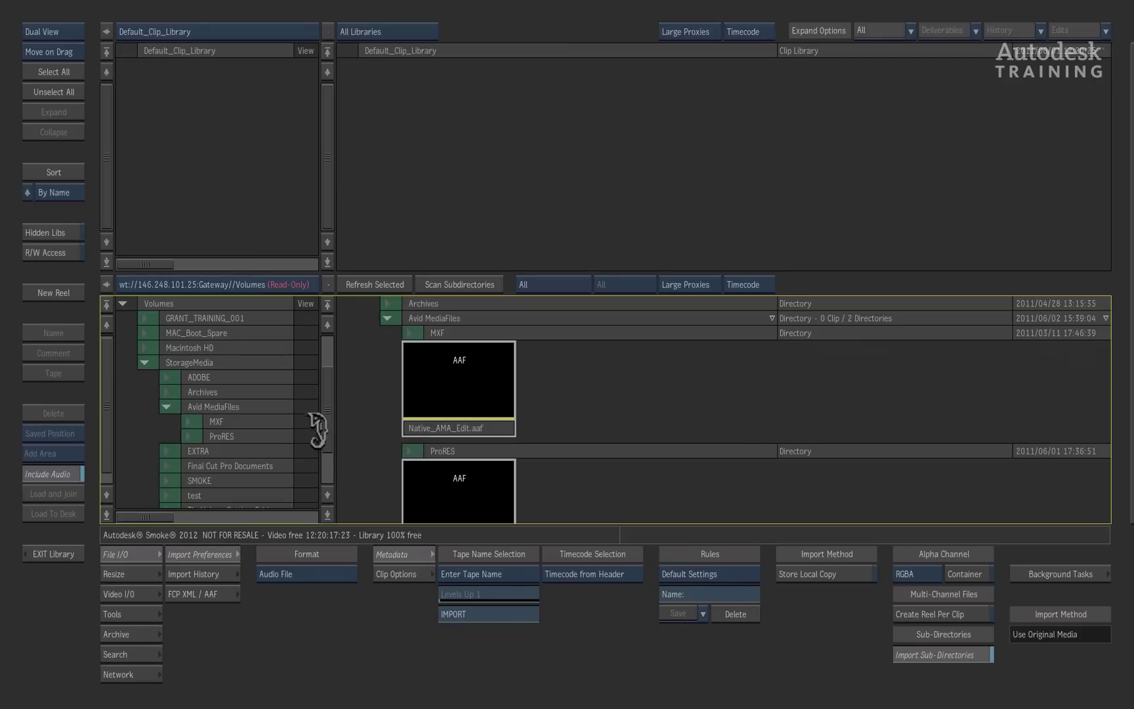
left_click(317, 428)
scroll(324, 405, "down", 3)
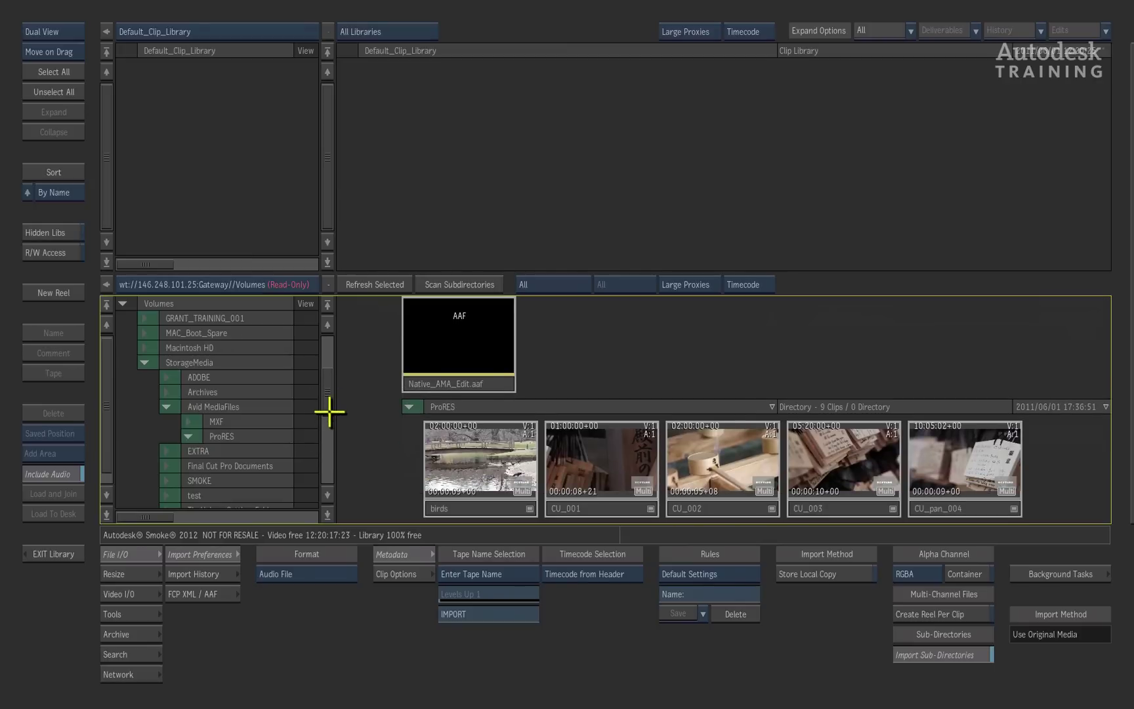
scroll(327, 403, "up", 4)
left_click(409, 347)
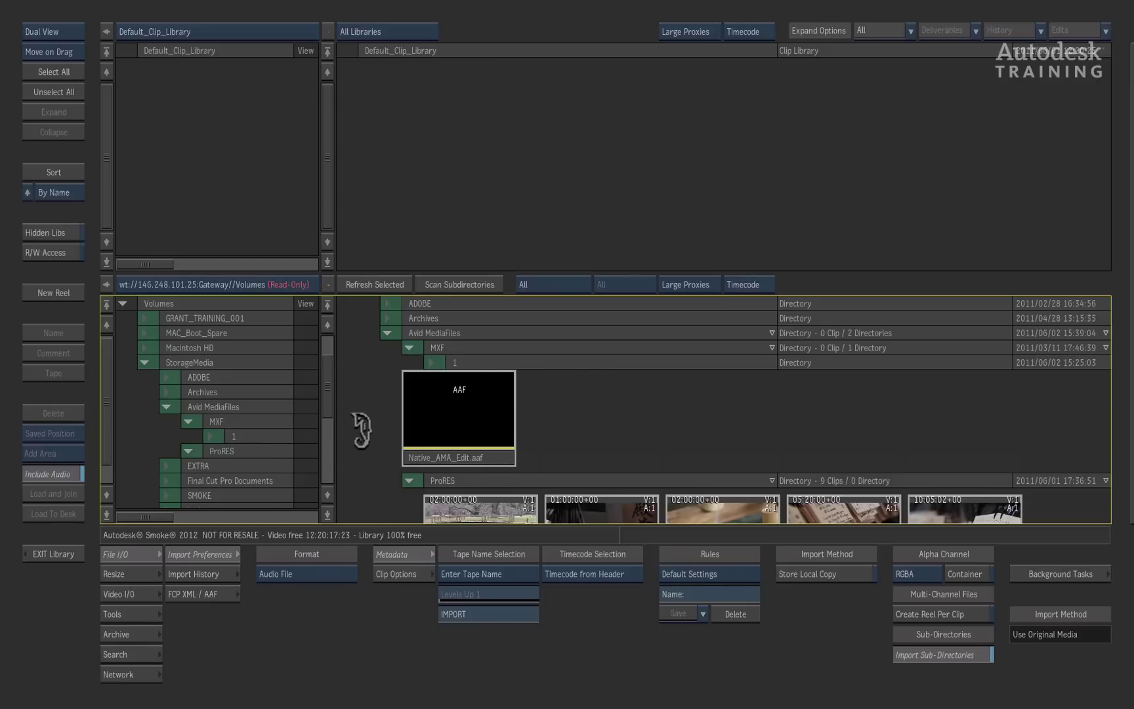
left_click(432, 362)
left_click(410, 347)
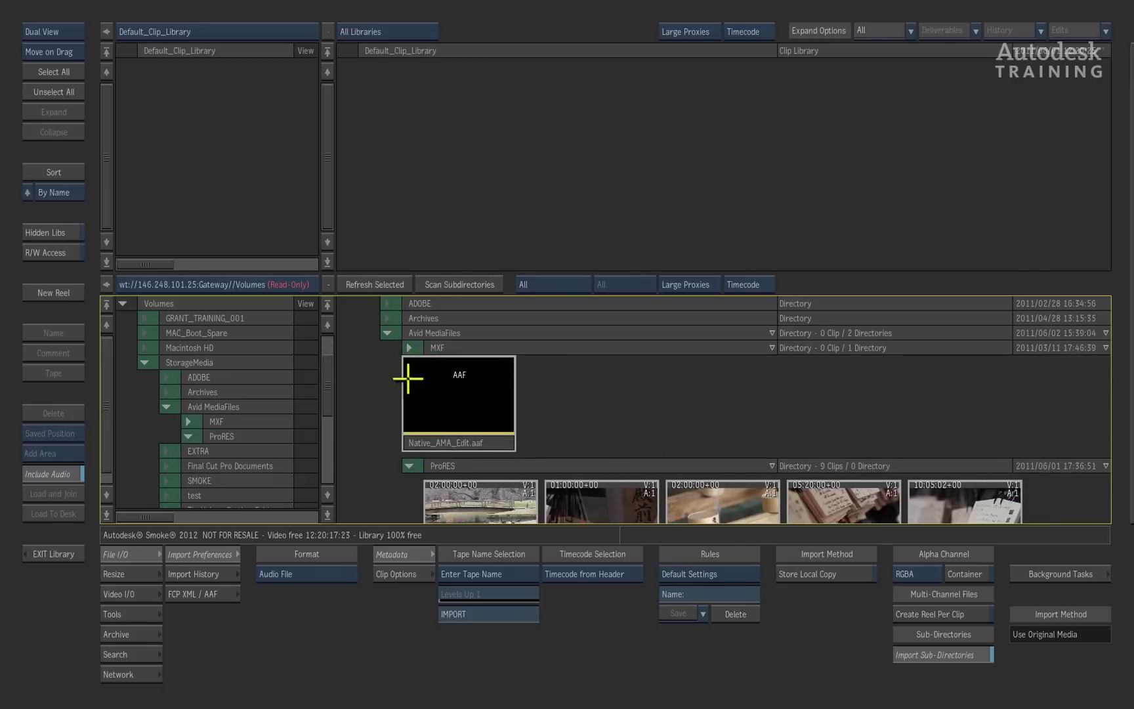
left_click(410, 464)
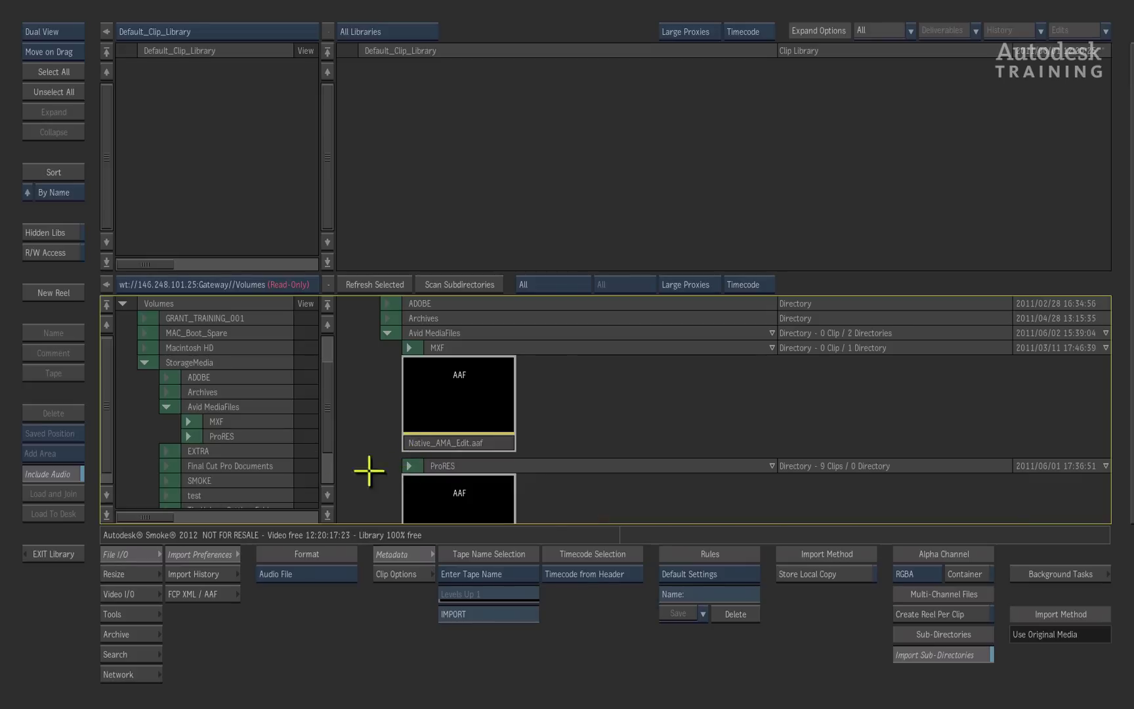
left_click_drag(326, 392, 330, 408)
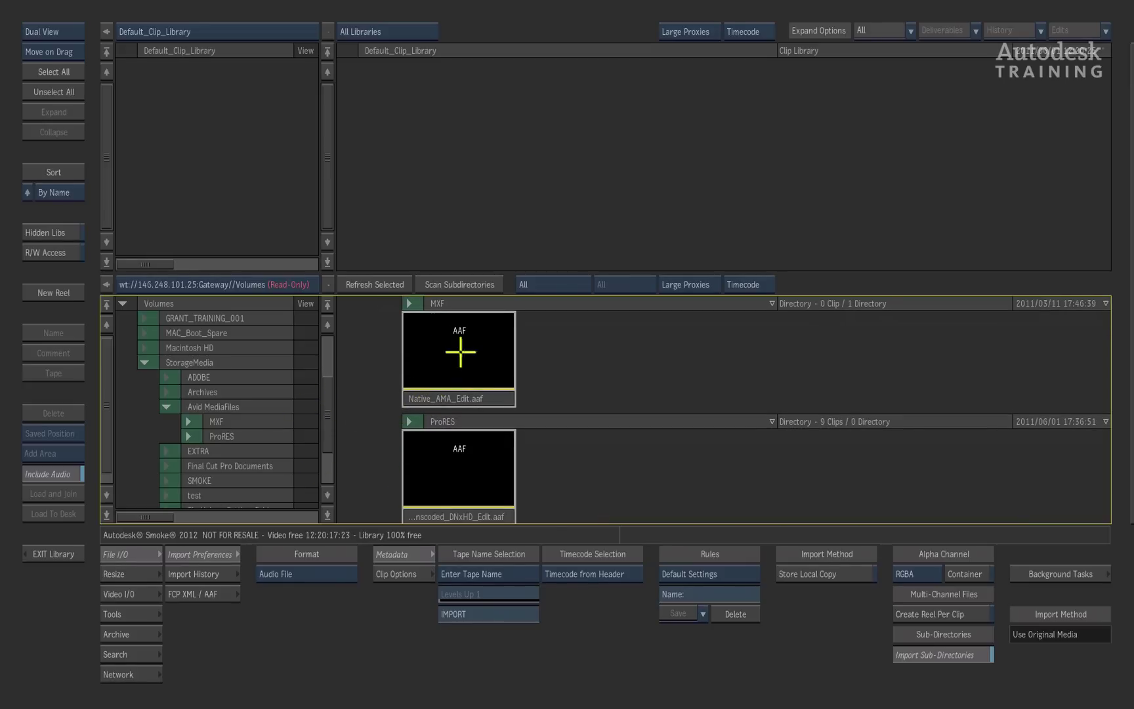
Step: Select Native_AMA_Edit.aaf, set its AAF import Clip Resolution to From File, and show the media linking options
left_click(494, 397)
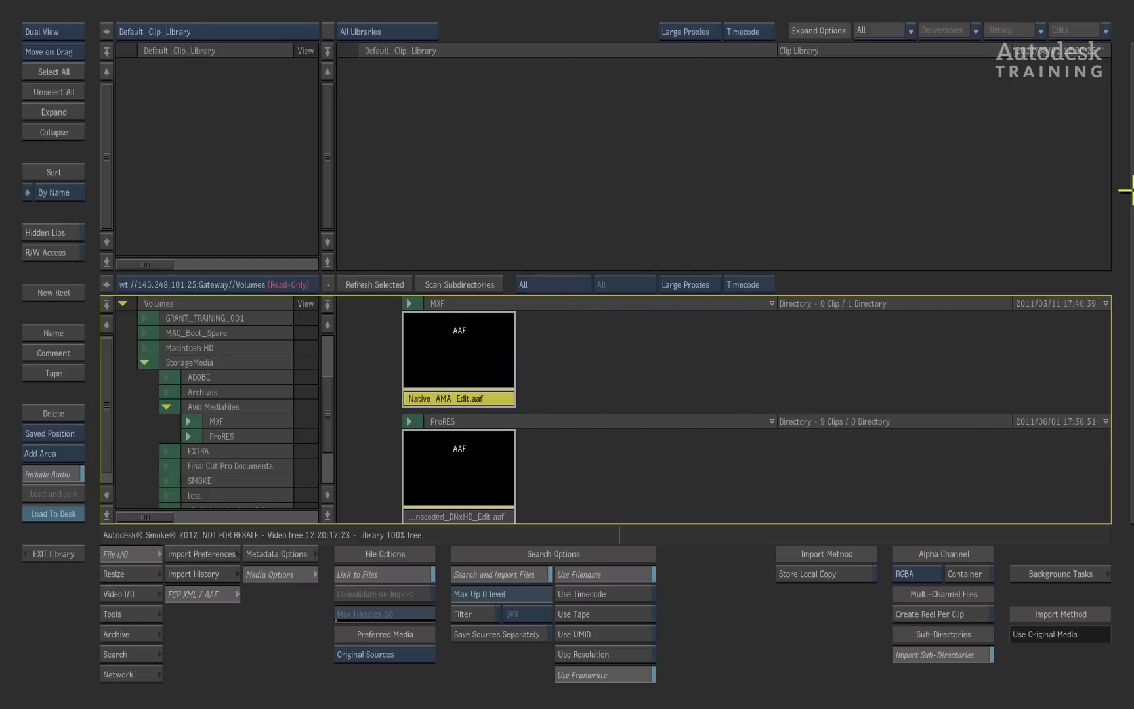
mouse_move(1131, 190)
left_click(285, 553)
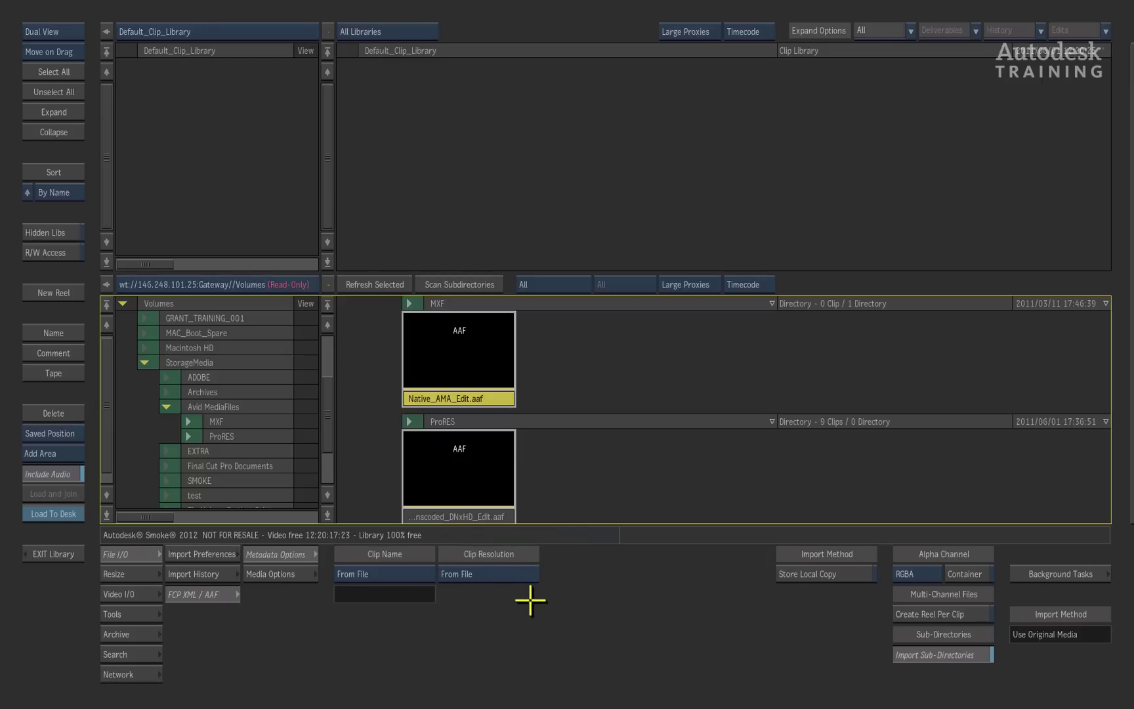
left_click(527, 573)
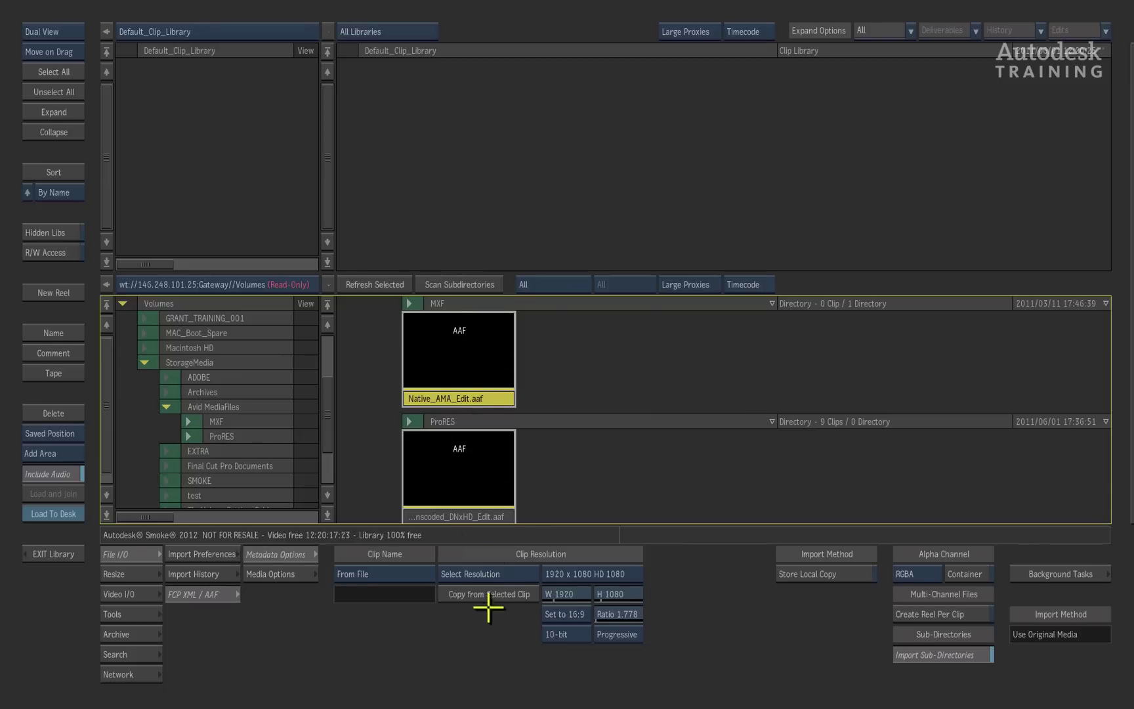
left_click(506, 574)
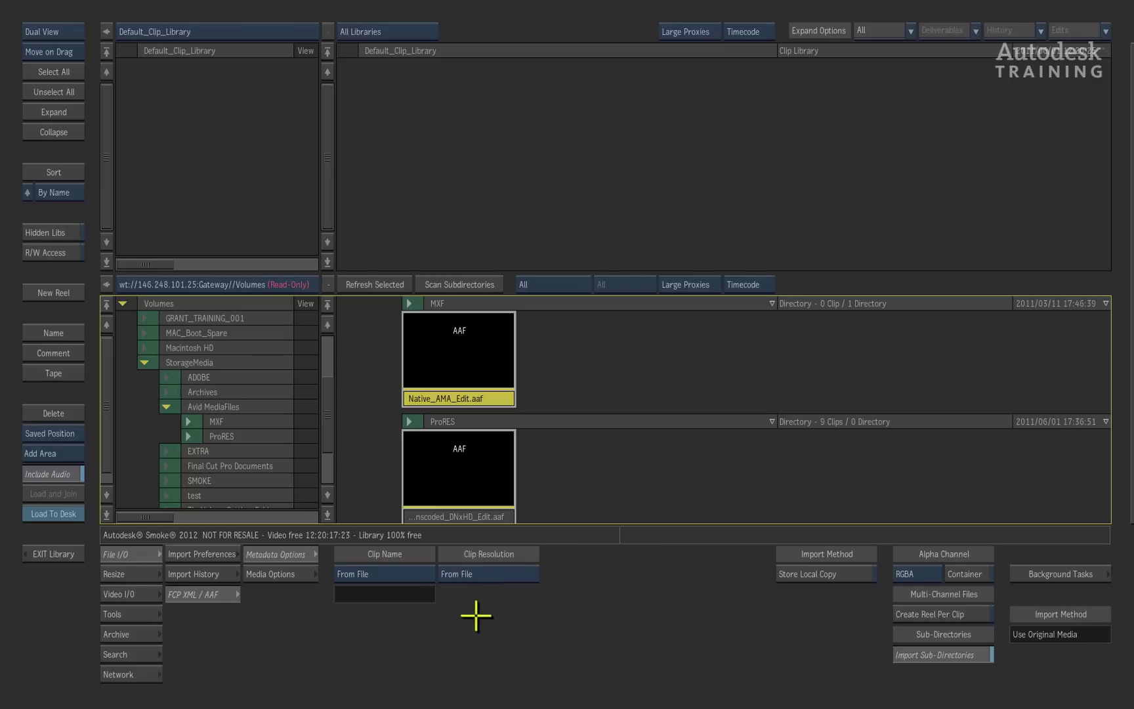
left_click(281, 574)
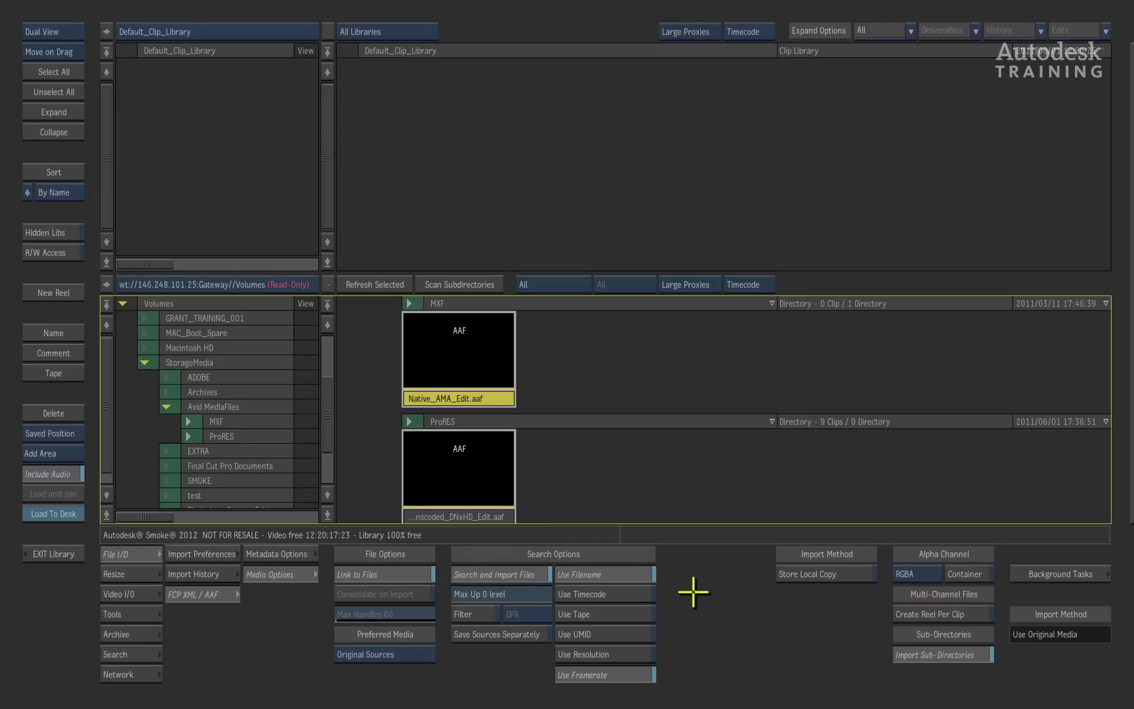
Step: Import Native_AMA_Edit.aaf into Default_Clip_Library and load the new timeline clip to the desk
left_click_drag(456, 396, 448, 177)
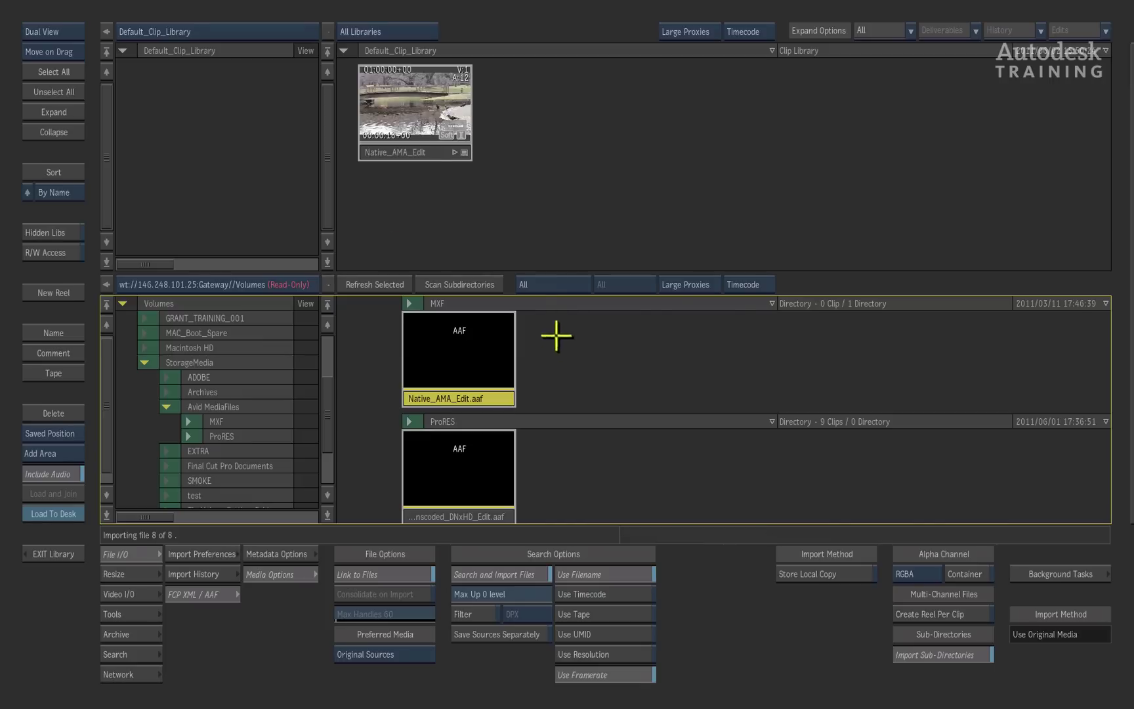
left_click(414, 150)
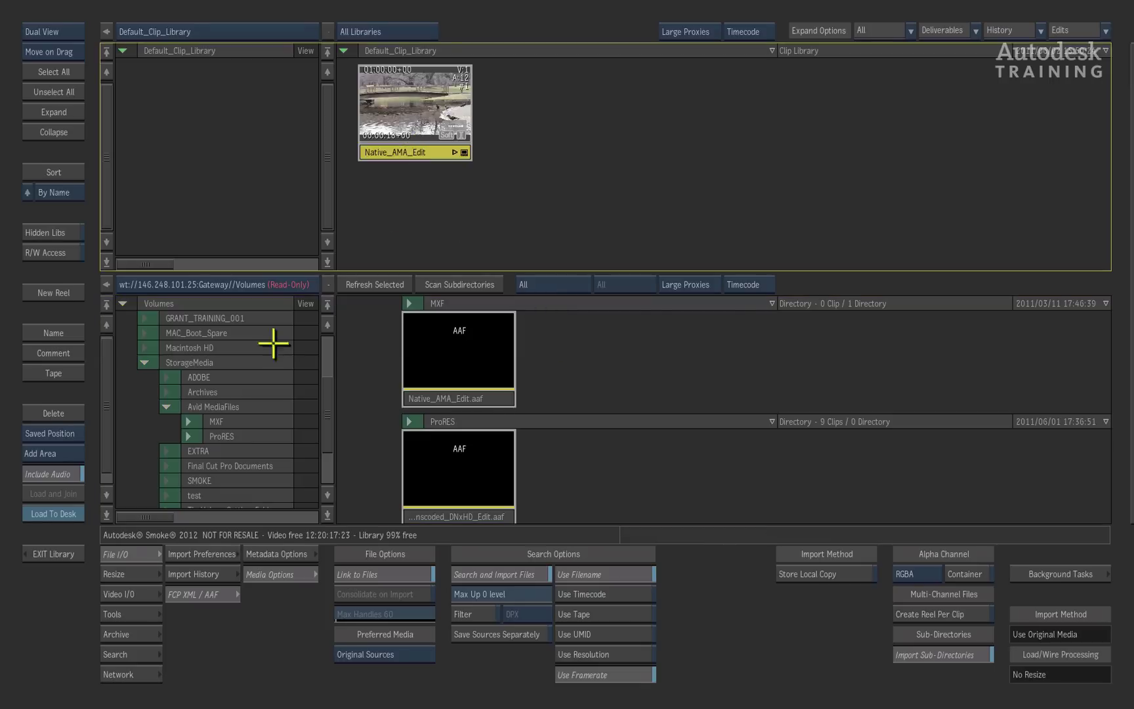
left_click(48, 514)
Step: Put Native_AMA_Edit in the record area, scrub it, check focus_pull_lamp's source info, then clear it
left_click_drag(286, 362, 551, 570)
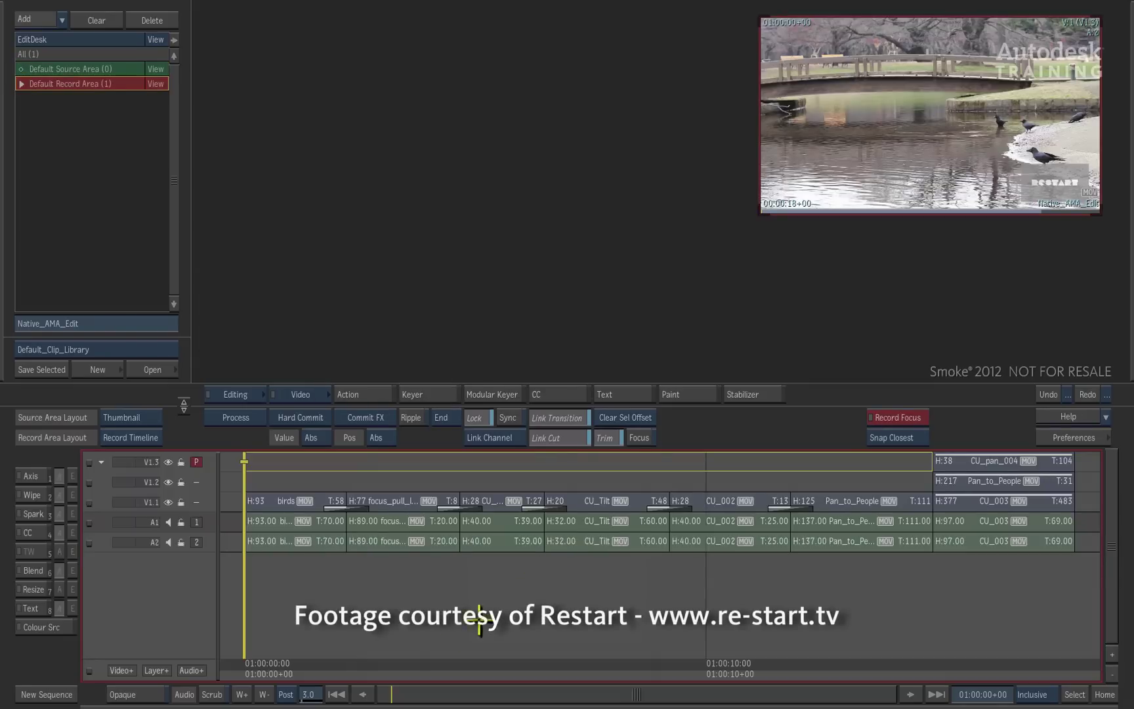
left_click_drag(256, 671, 367, 646)
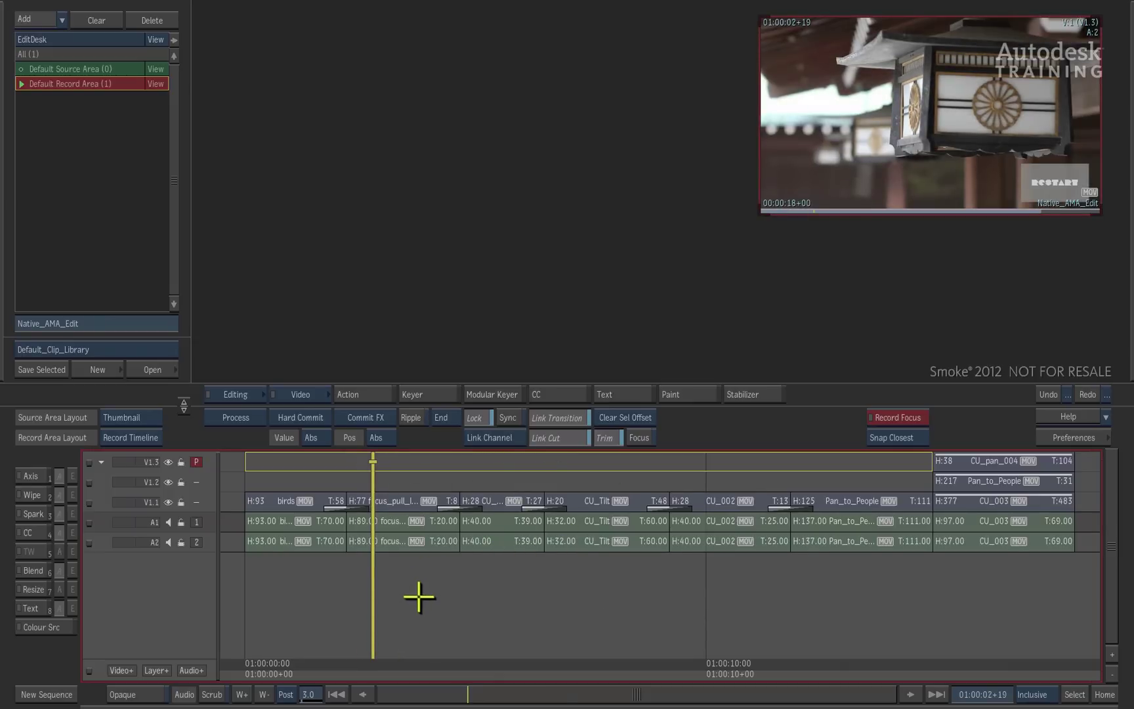
left_click(407, 493, "alt")
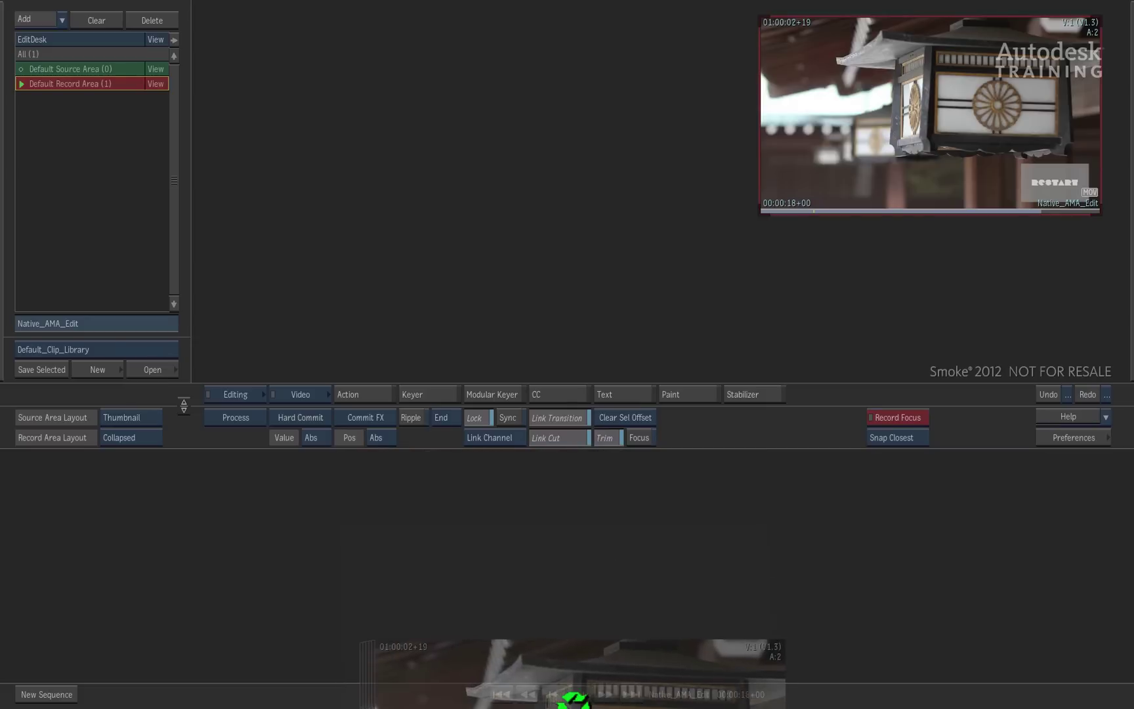
left_click_drag(539, 519, 568, 698)
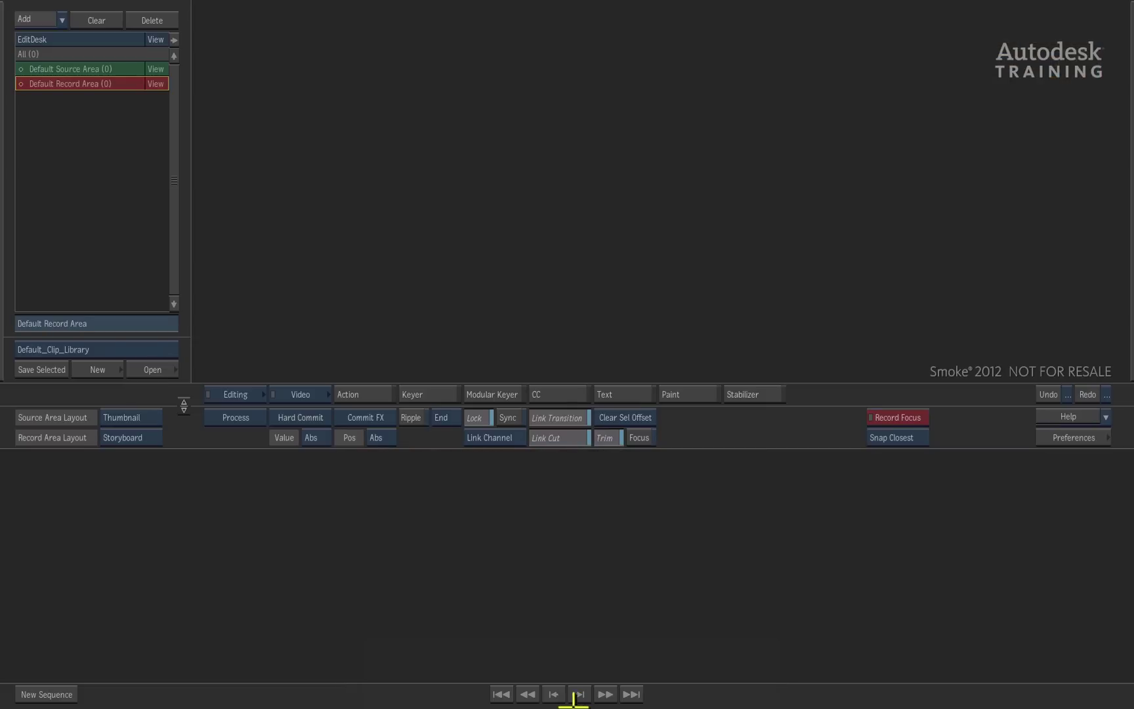
Step: Select the Transcoded_DNxHD_Edit AAF and switch its import matching from Use Filename to Use UMID
left_click(155, 366)
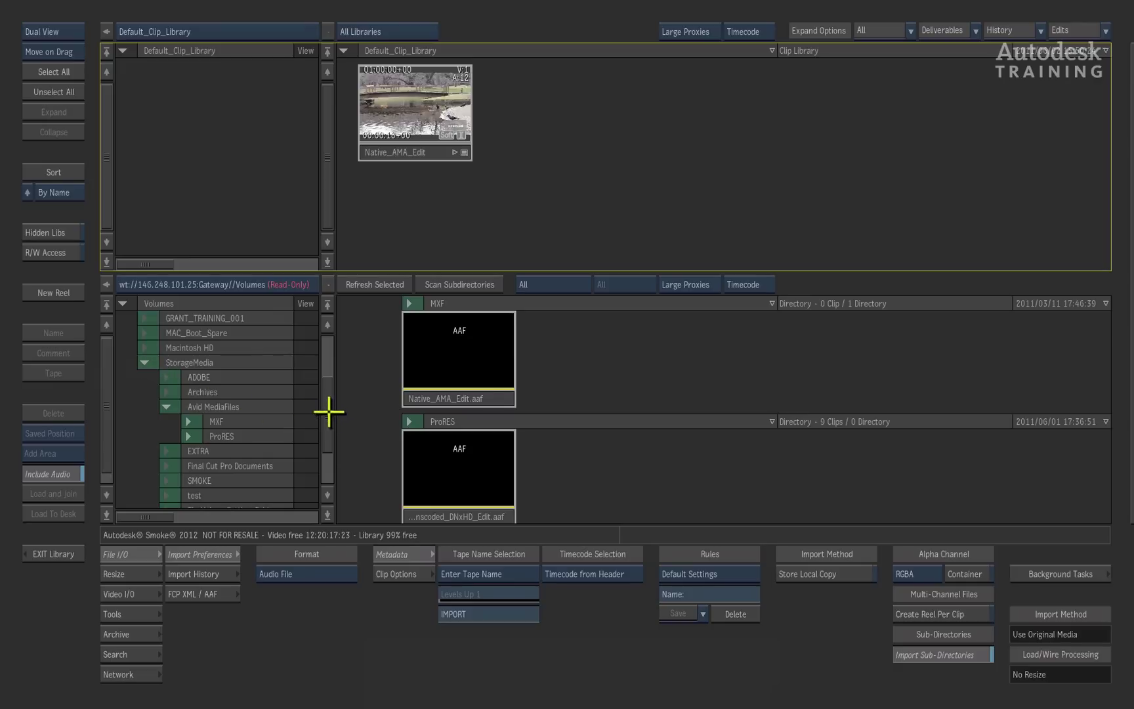
scroll(329, 412, "down", 1)
left_click(463, 502)
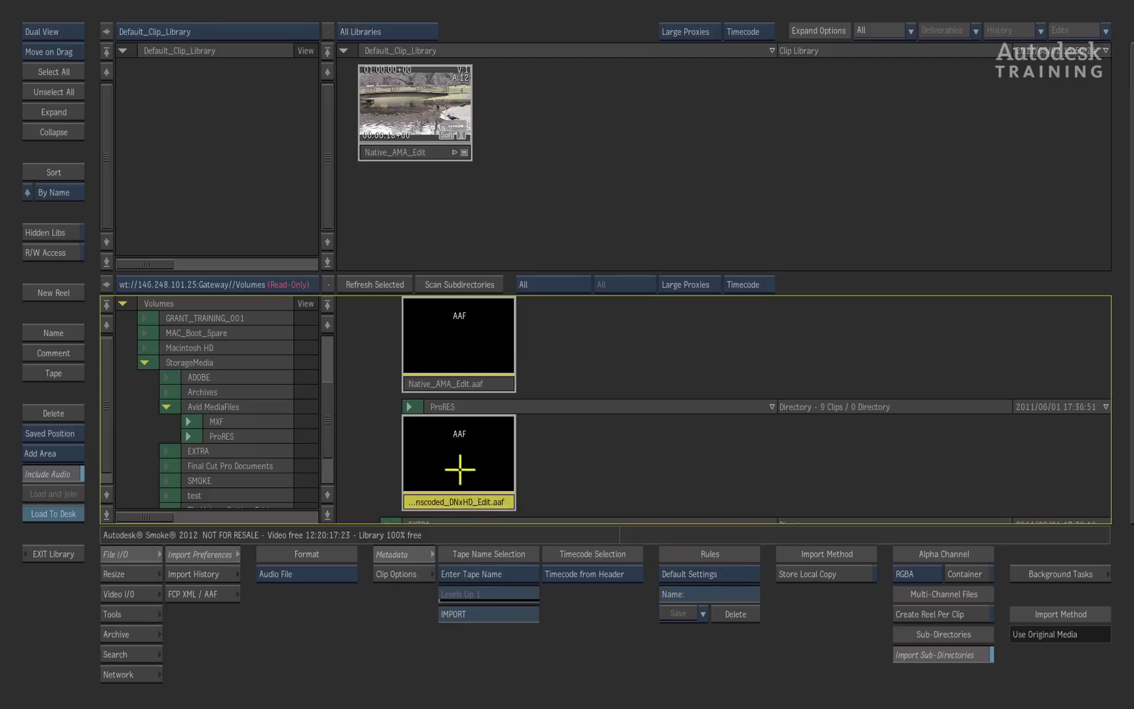
left_click(460, 501)
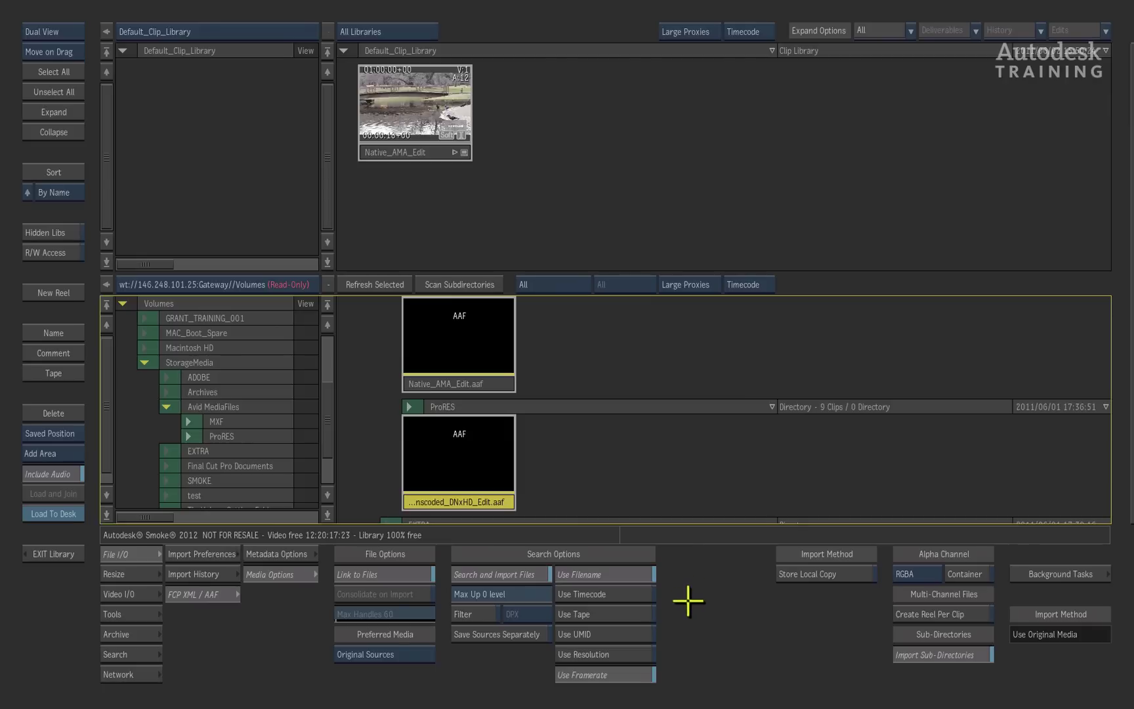
left_click(631, 574)
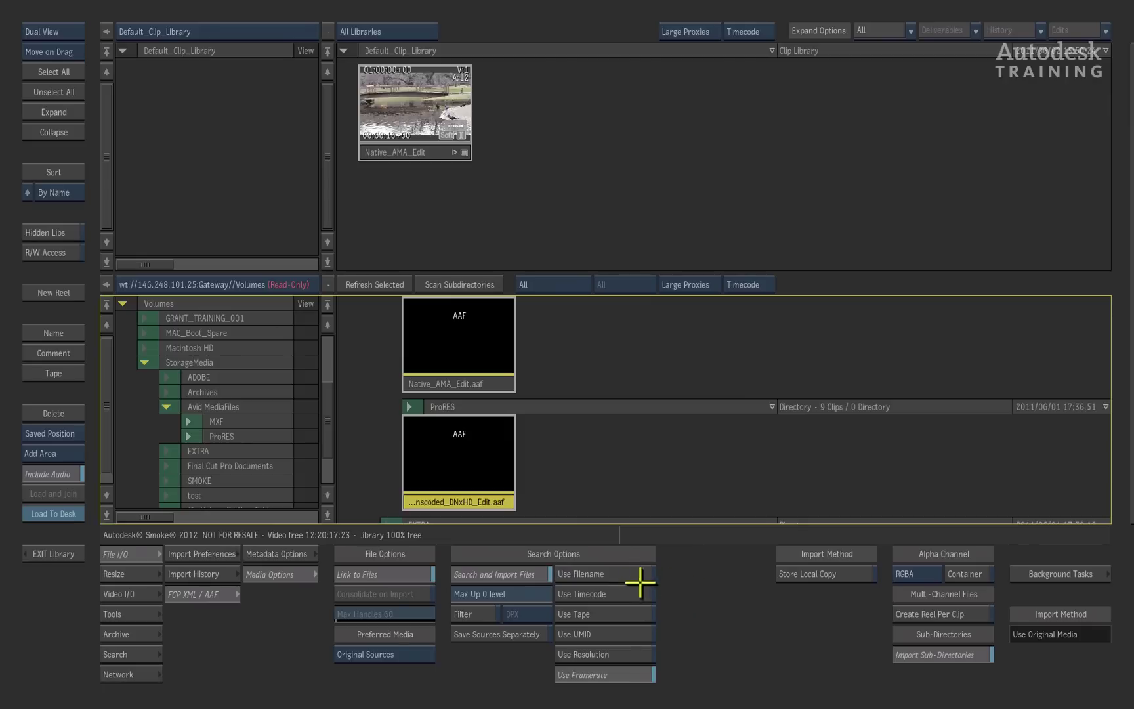
left_click(617, 633)
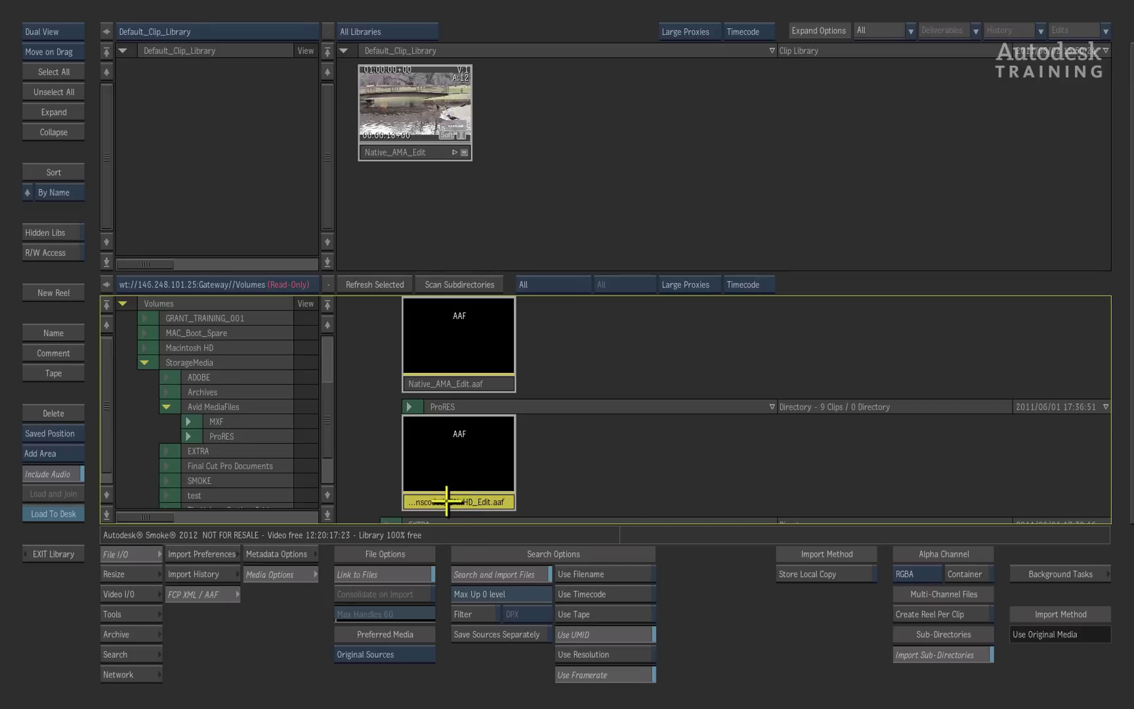
Step: Import the Transcoded_DNxHD_Edit AAF into Default_Clip_Library and load the new clip to the desk
left_click_drag(447, 502, 556, 172)
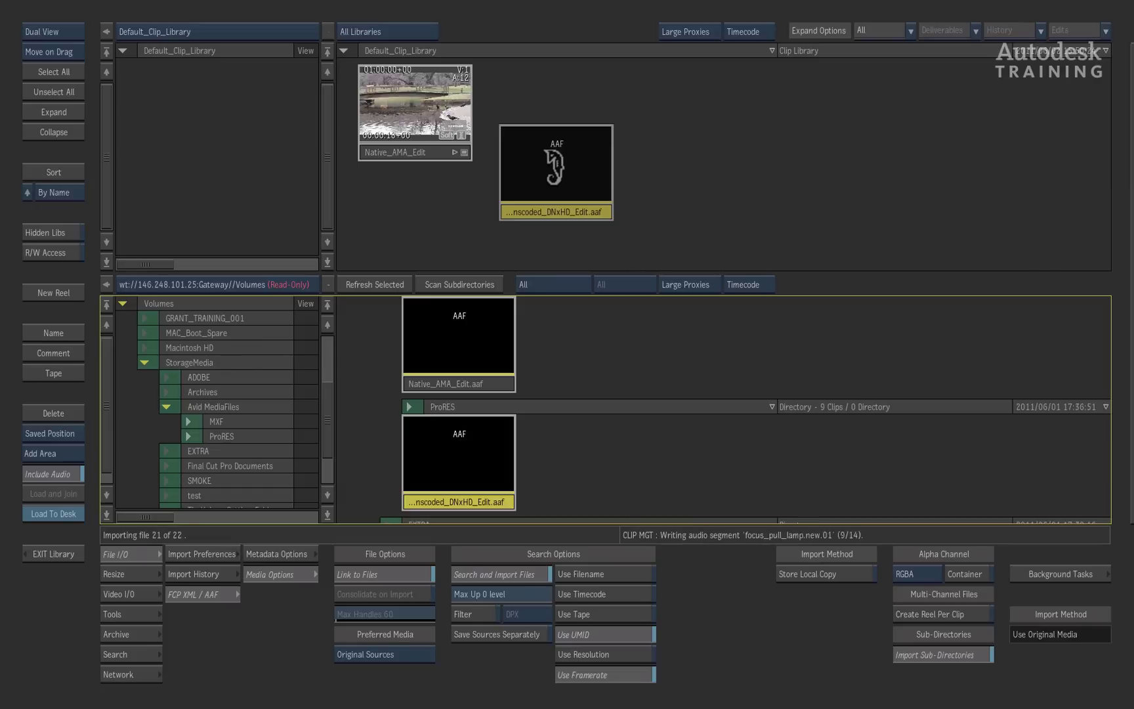
left_click(534, 151)
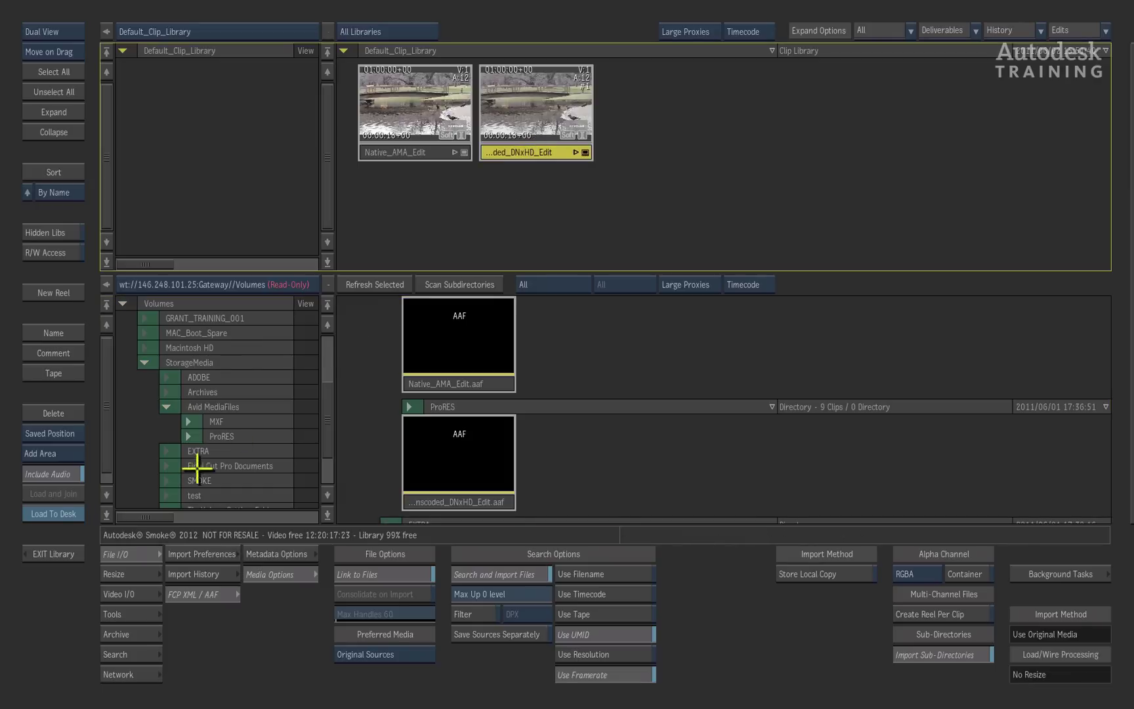
left_click(53, 514)
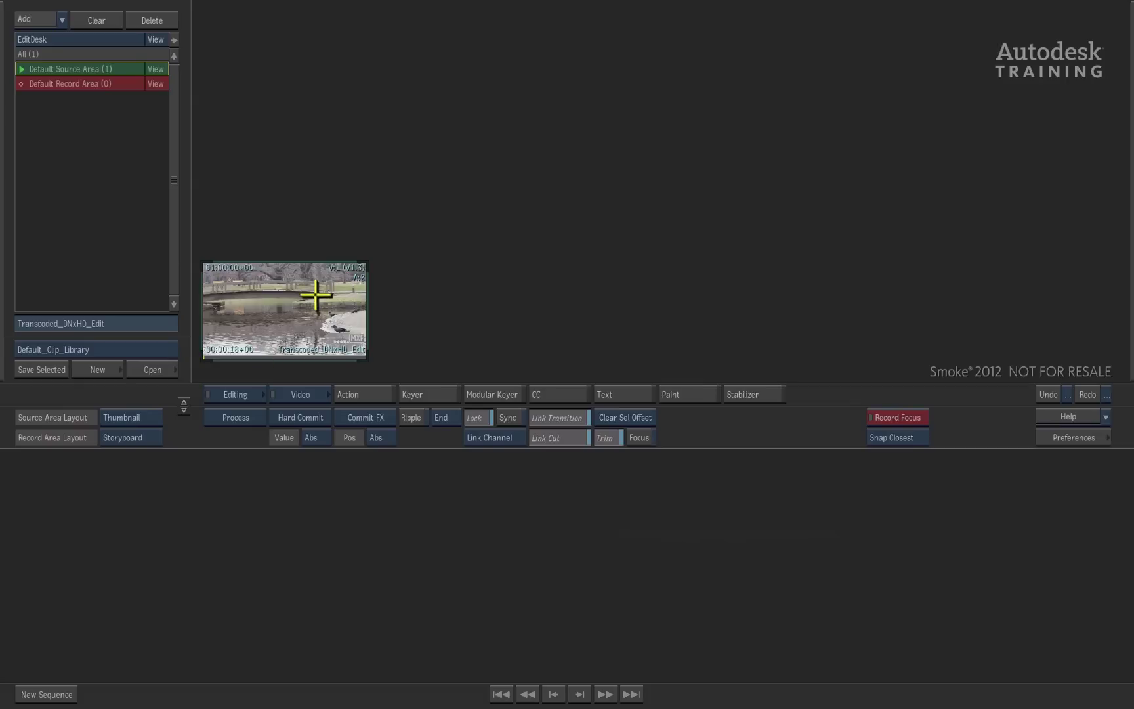
Step: Edit the DNxHD clip into the record timeline, scrub through it, and return to the library
left_click_drag(328, 307, 551, 572)
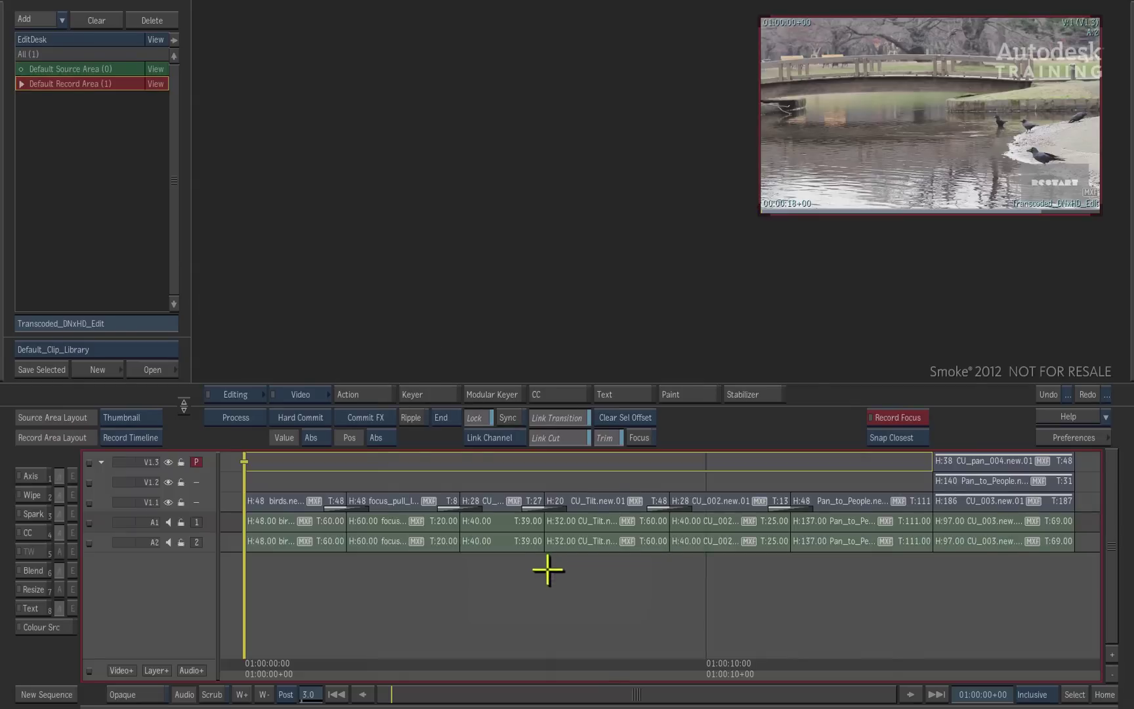
left_click_drag(289, 662, 463, 688)
left_click(148, 369)
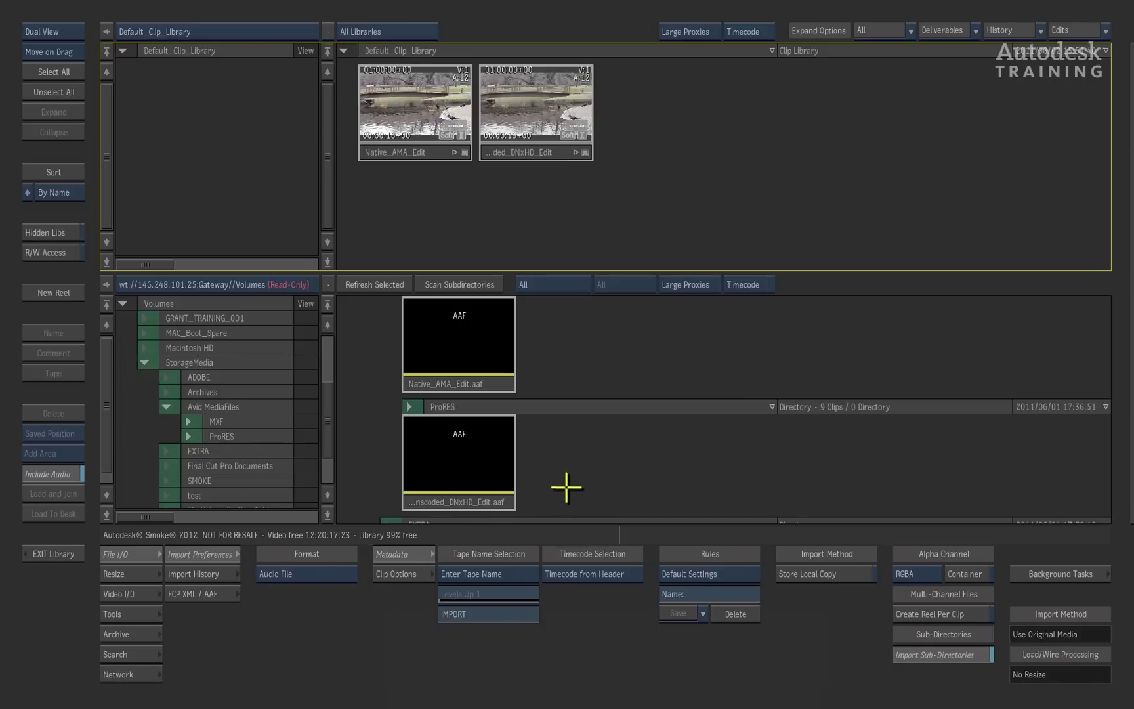
Step: Reselect the DNxHD AAF and switch media matching back from Use UMID to Use Filename
left_click(471, 501)
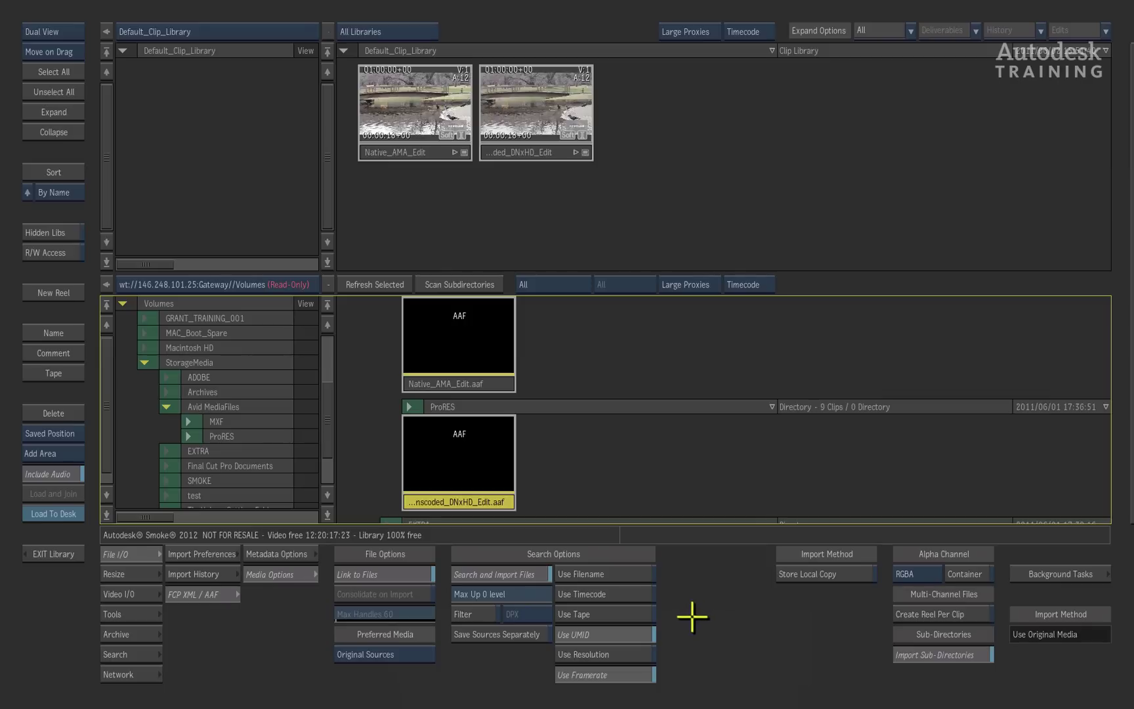
left_click(625, 631)
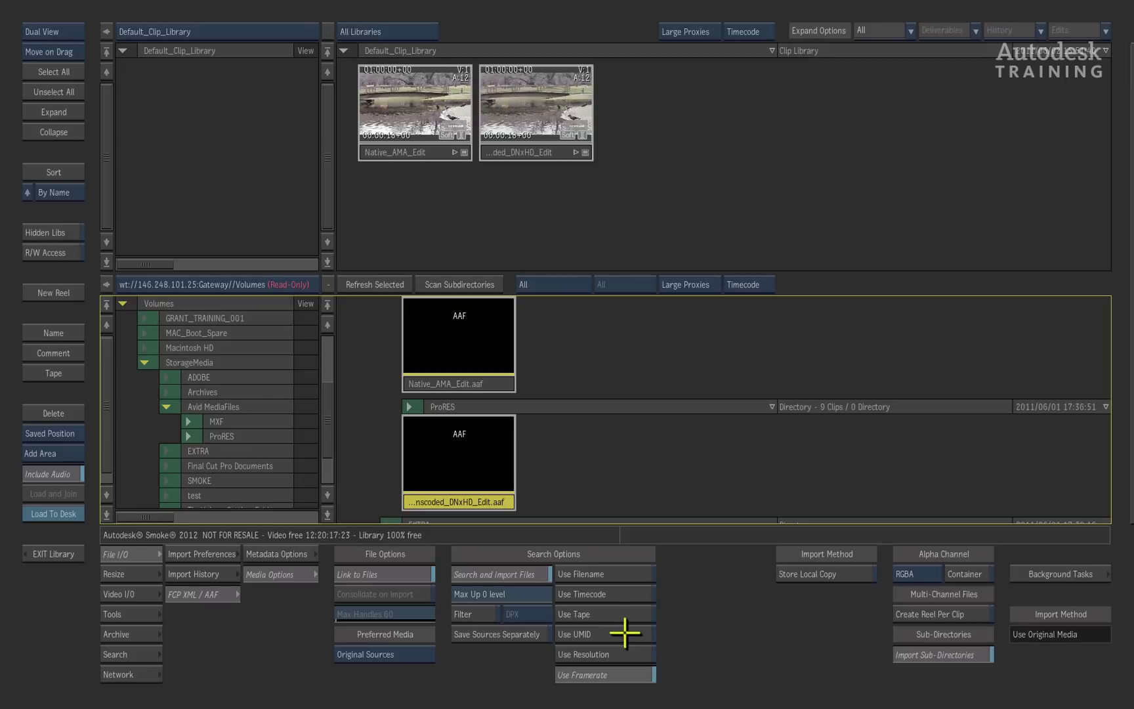
left_click(612, 572)
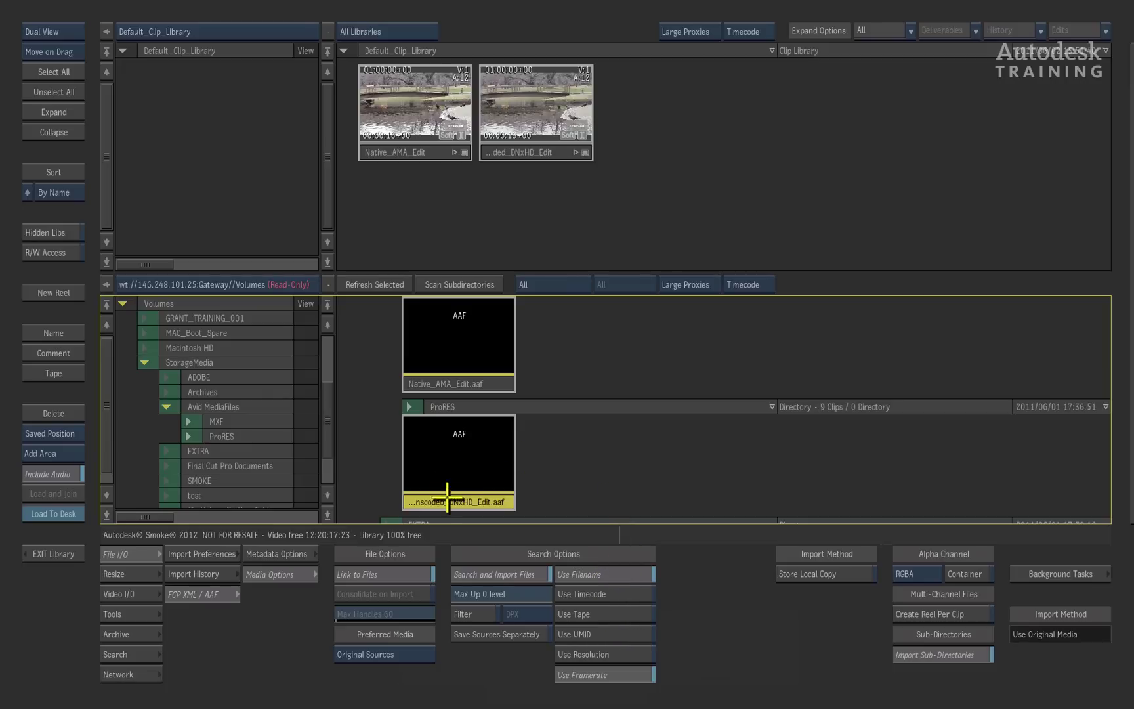
Step: Import it as a third library clip, load it to the desk, and edit it into the record timeline
left_click_drag(452, 488, 647, 164)
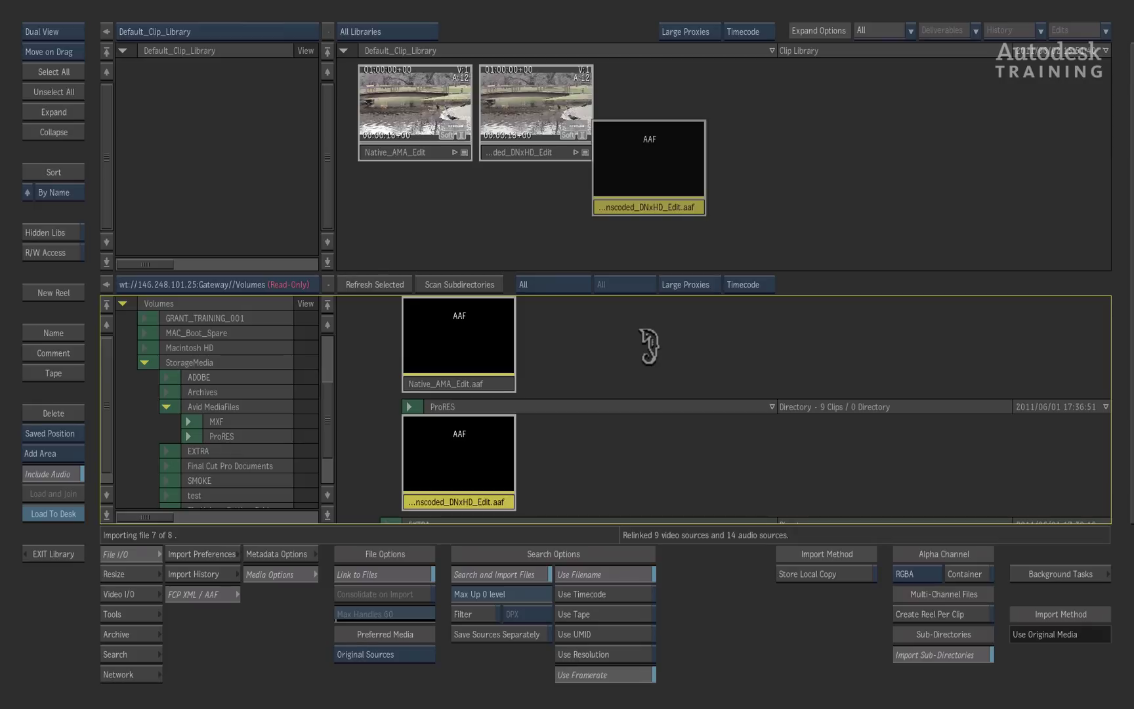
left_click(654, 152)
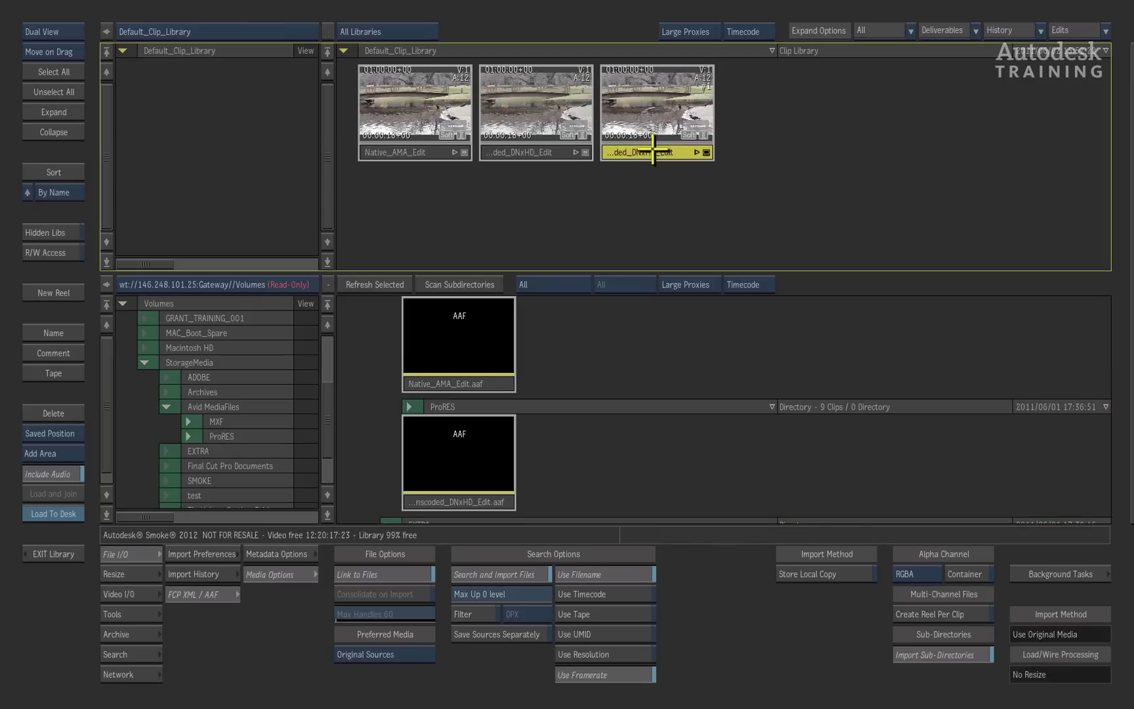
left_click(55, 512)
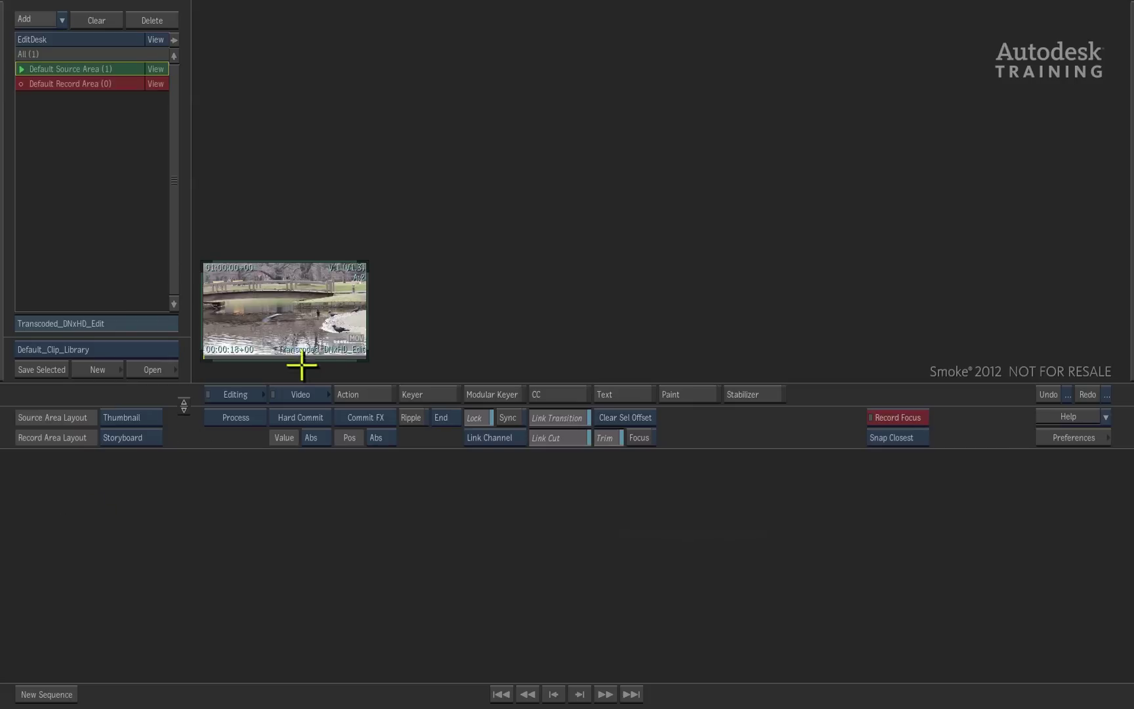
left_click_drag(320, 342, 552, 571)
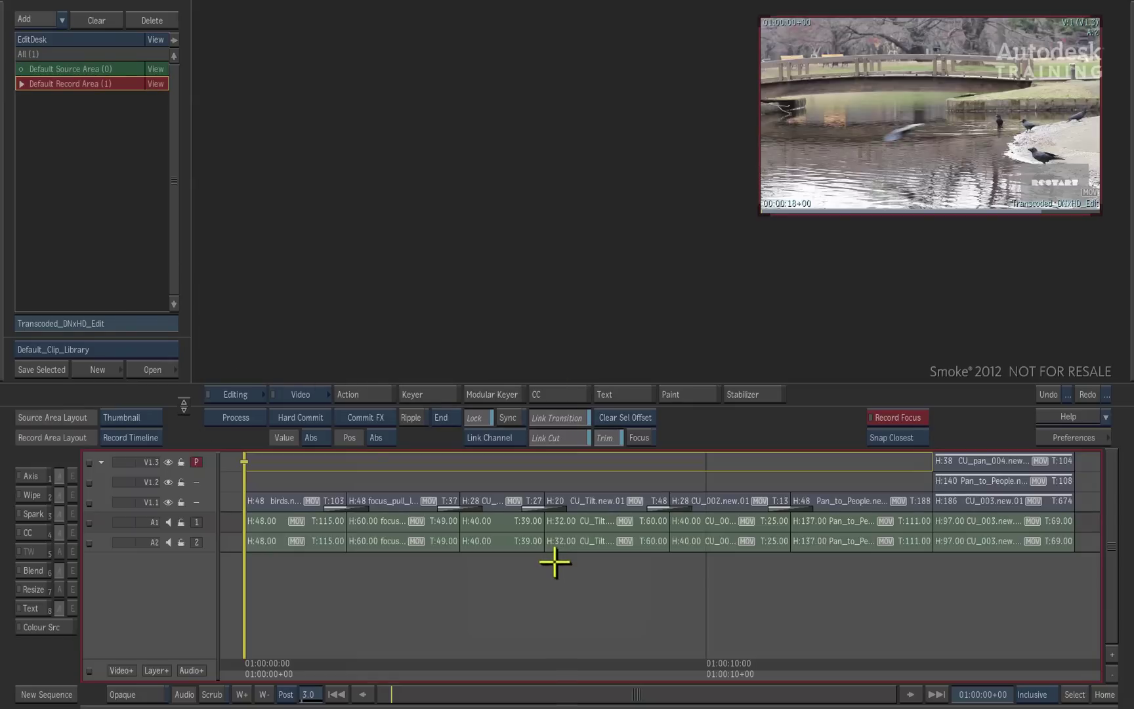
left_click(313, 666)
left_click_drag(323, 673, 595, 644)
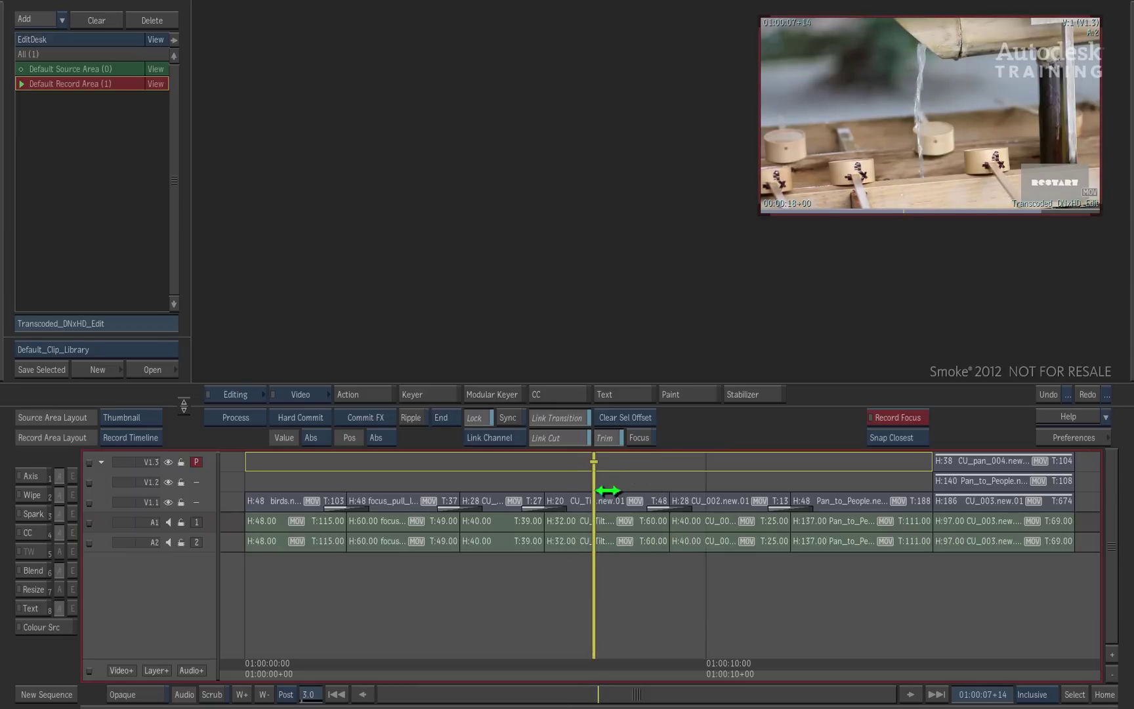